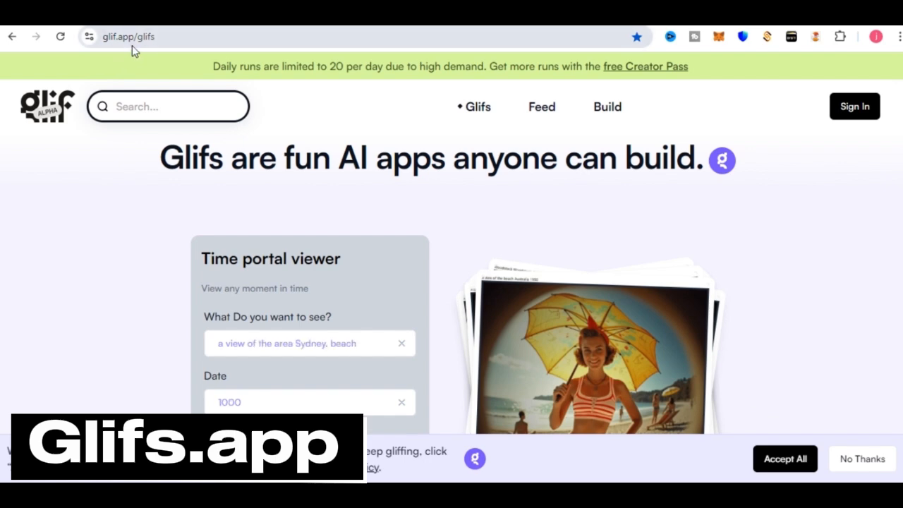
Step: Sign in to Glif with the Google account
scroll(94, 197, down, 1)
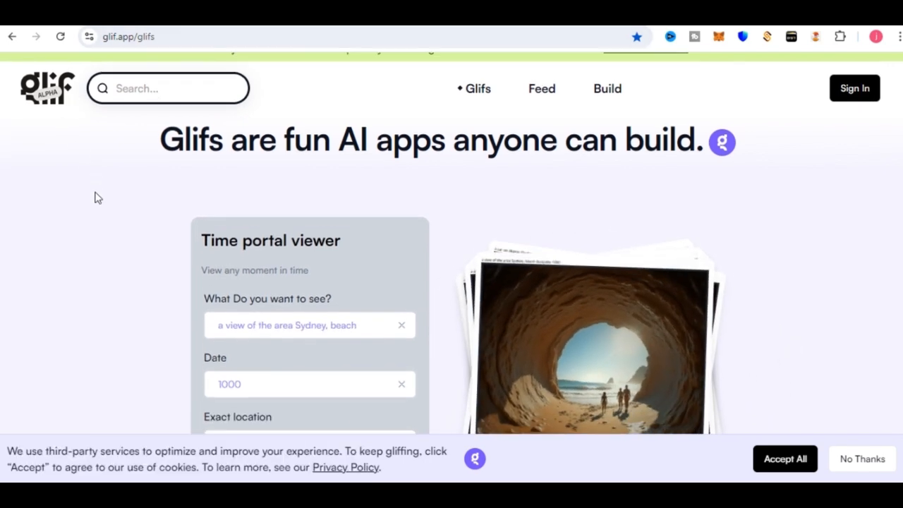
scroll(94, 197, up, 1)
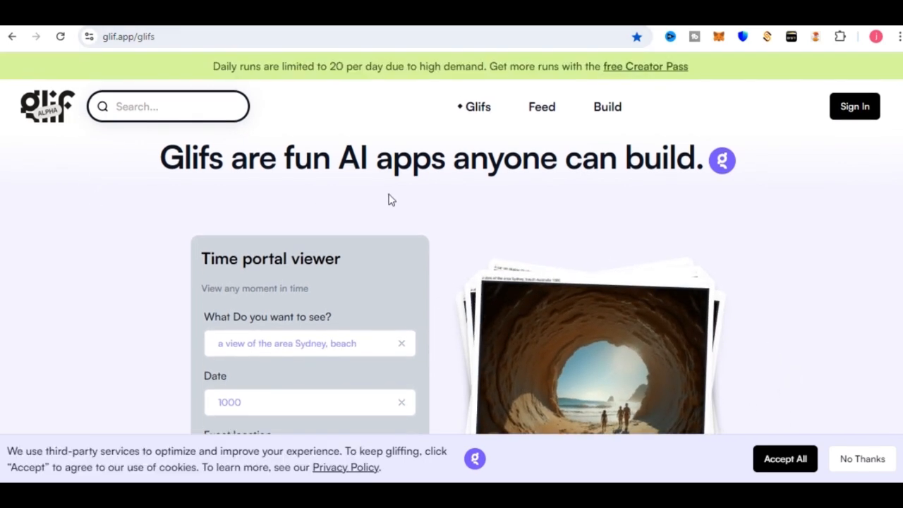
click(859, 115)
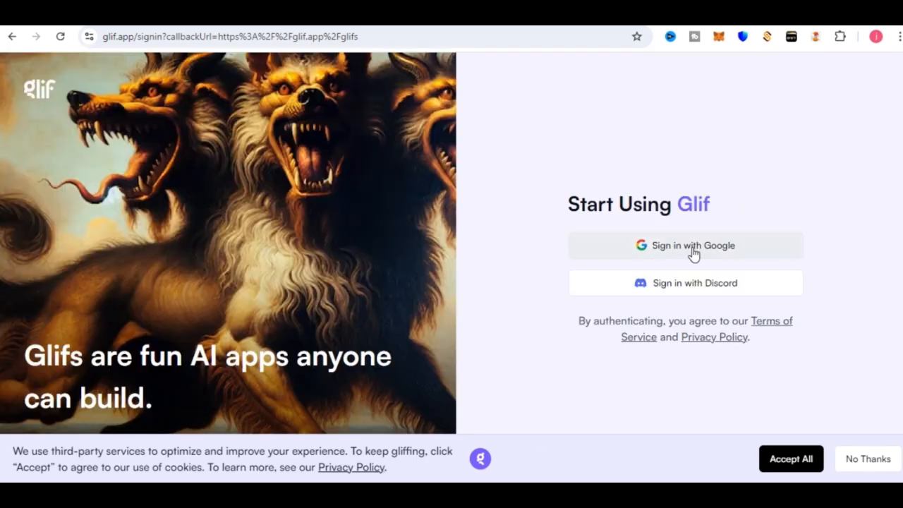
click(693, 253)
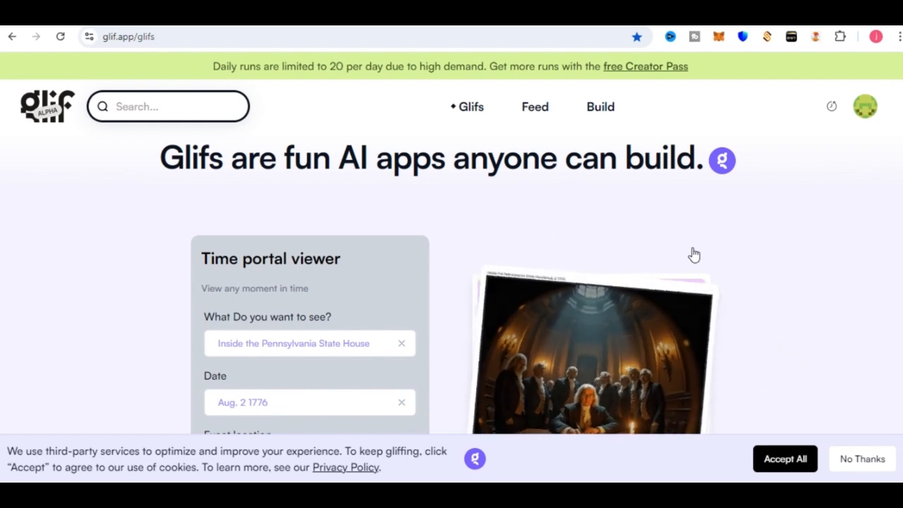
Step: Find the featured glifs on the Glifs page and open FLUX MOVIE POSTERS
scroll(693, 252, down, 1)
scroll(693, 252, down, 4)
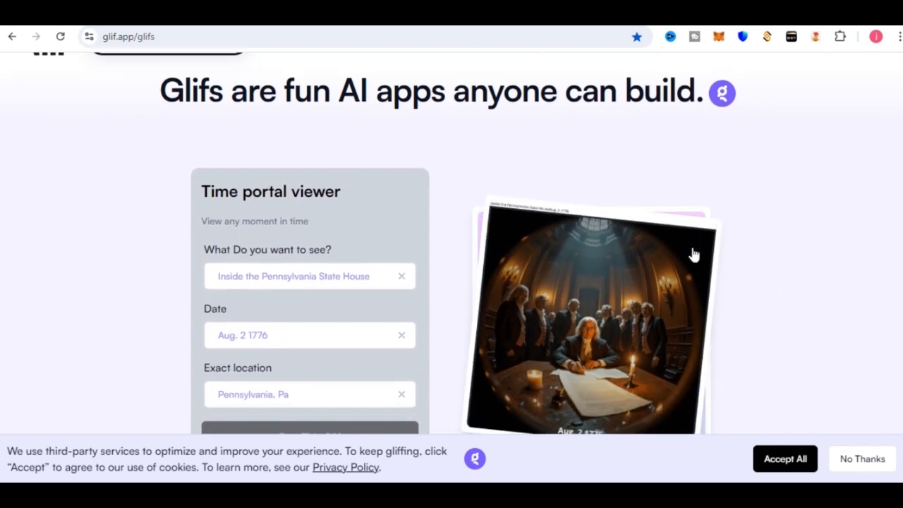
scroll(694, 254, down, 3)
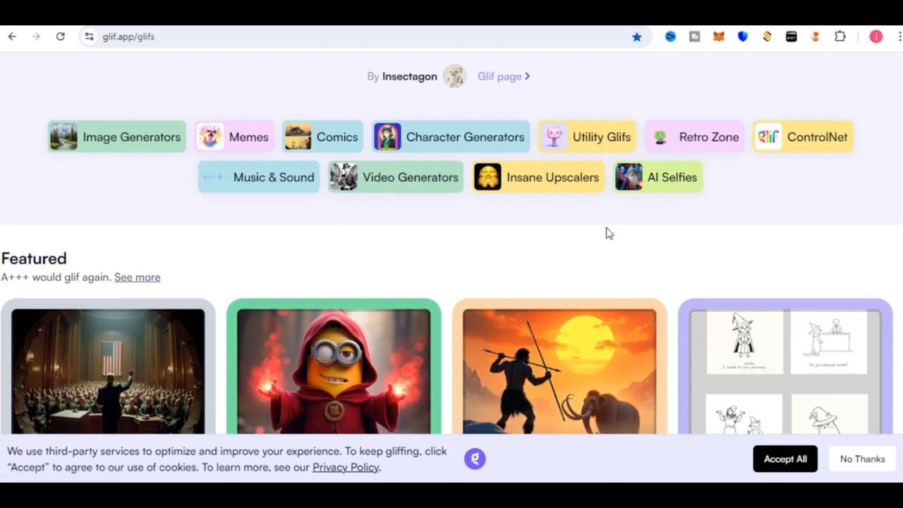
scroll(606, 233, down, 2)
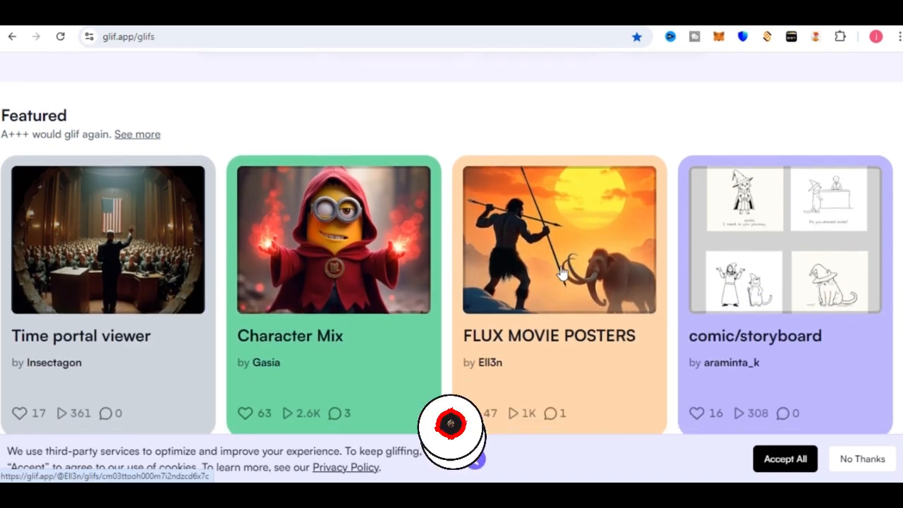
click(562, 273)
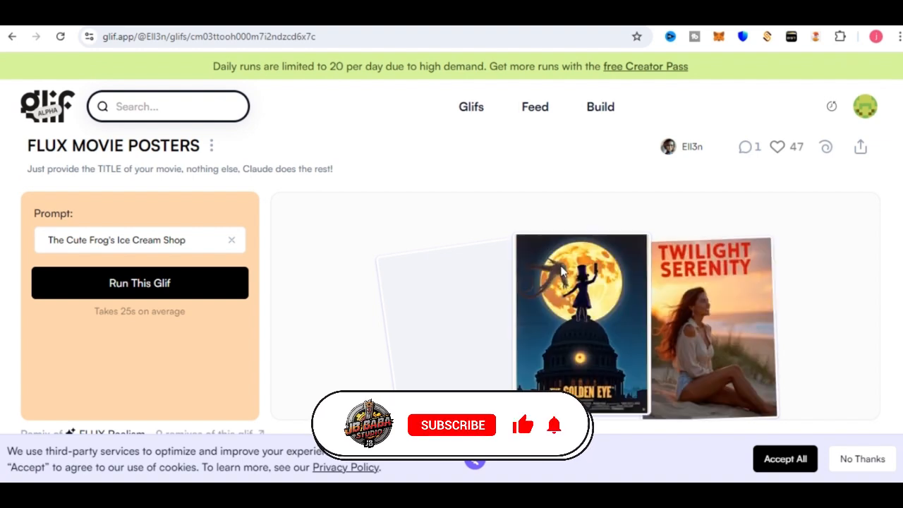
Step: Replace the prompt with the Notepad text "Movies poster that motivates after office preneur & unleash power of superhero from them" and run the glif
scroll(308, 233, down, 1)
scroll(280, 202, down, 1)
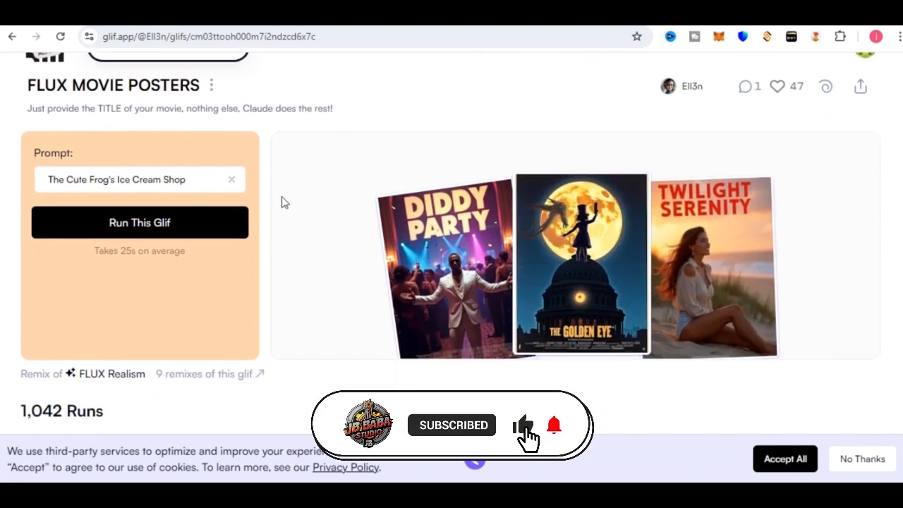
triple_click(199, 156)
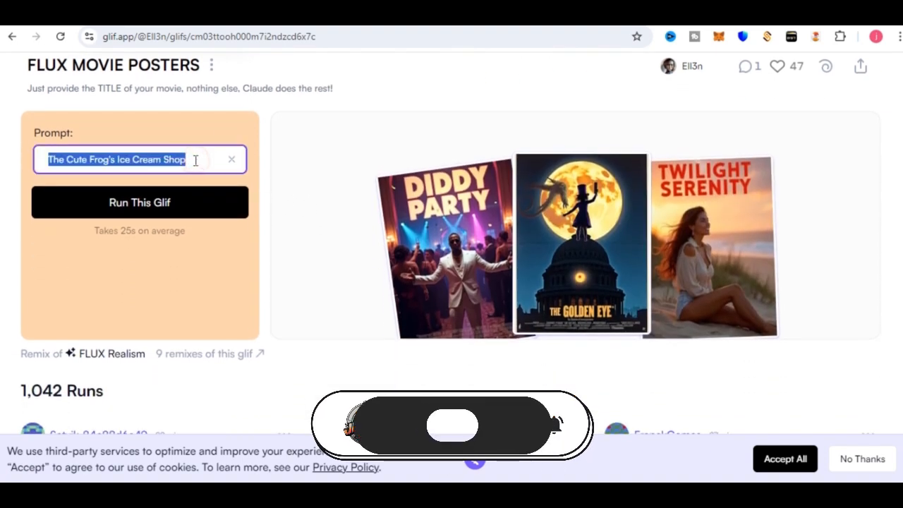
click(554, 444)
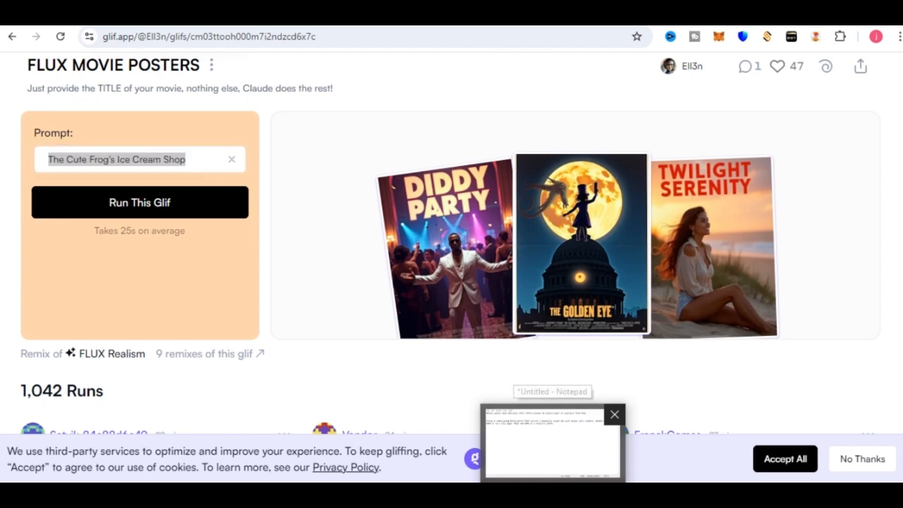
drag(630, 110, 142, 110)
key(ctrl+c)
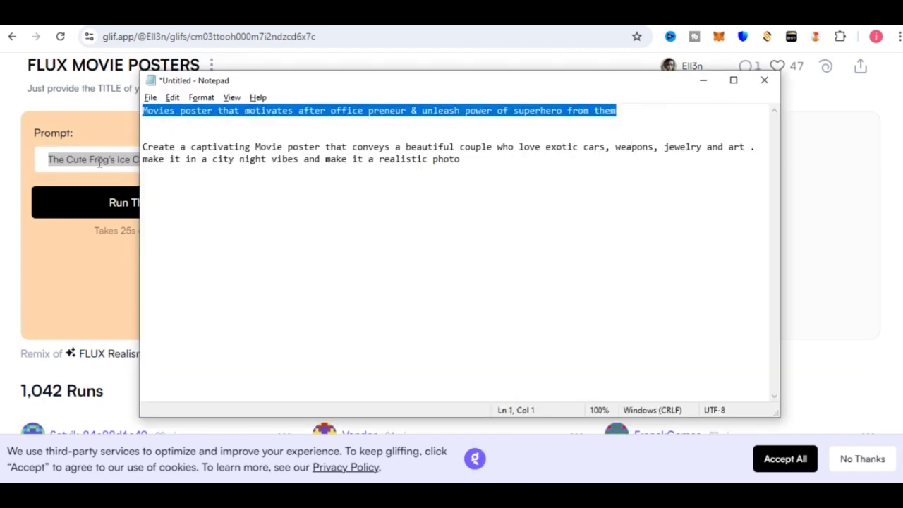
click(110, 141)
triple_click(113, 154)
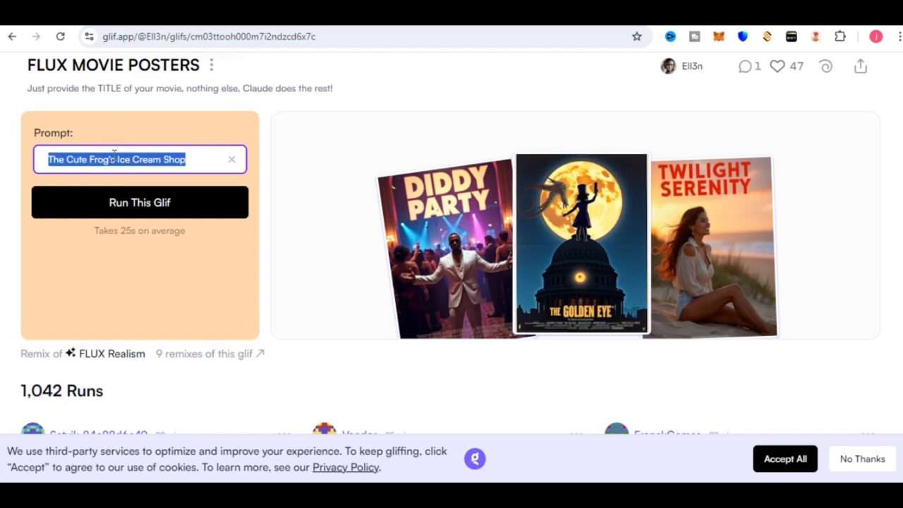
key(ctrl+v)
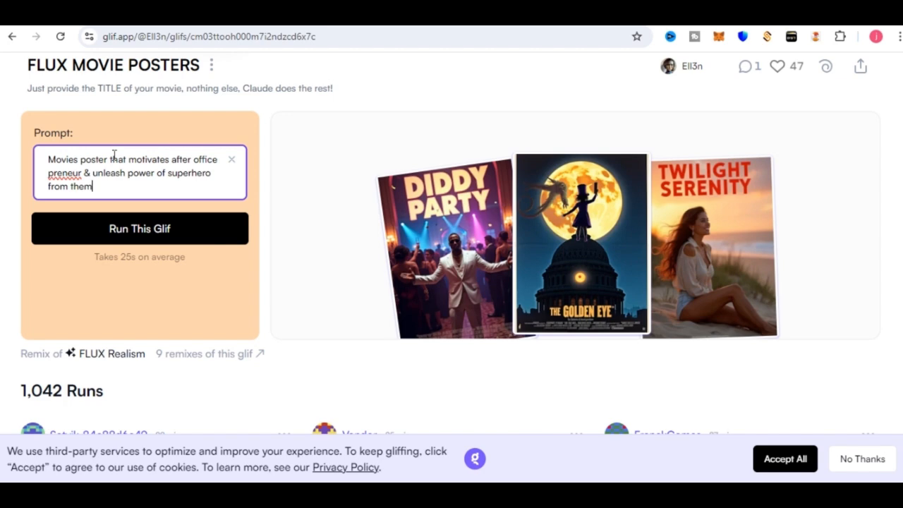
click(143, 231)
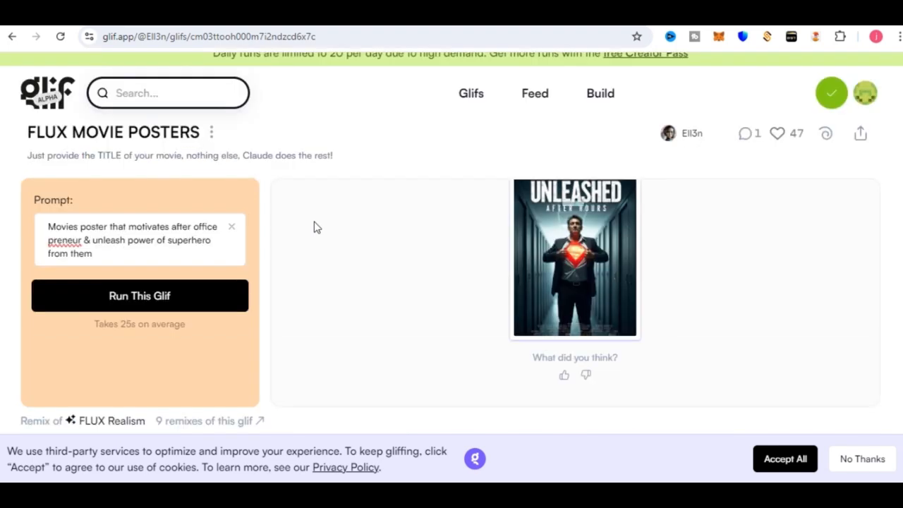
Step: Enlarge the generated superhero poster, download it and close the enlarged view
mouse_move(510, 266)
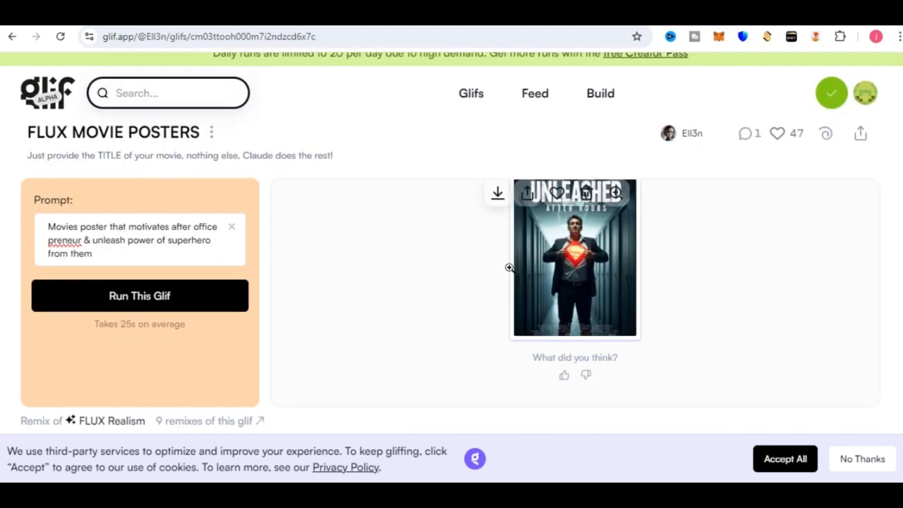
click(549, 248)
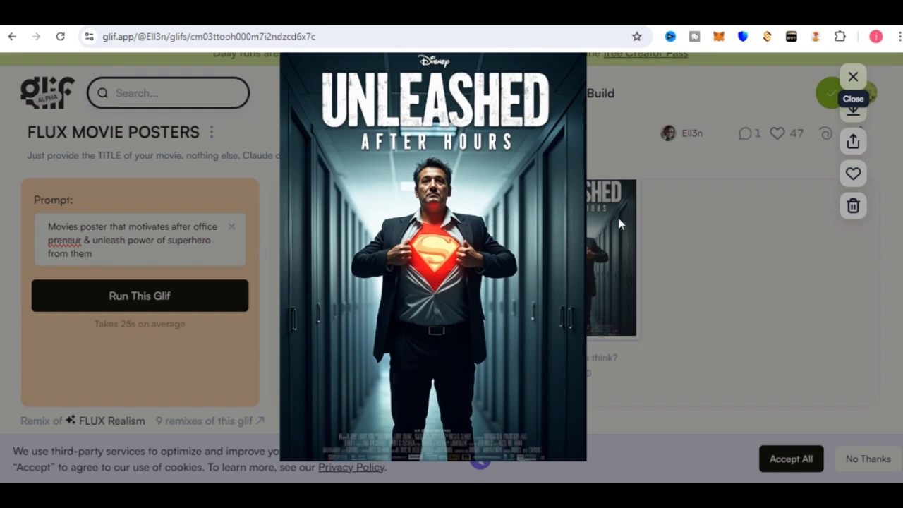
click(854, 109)
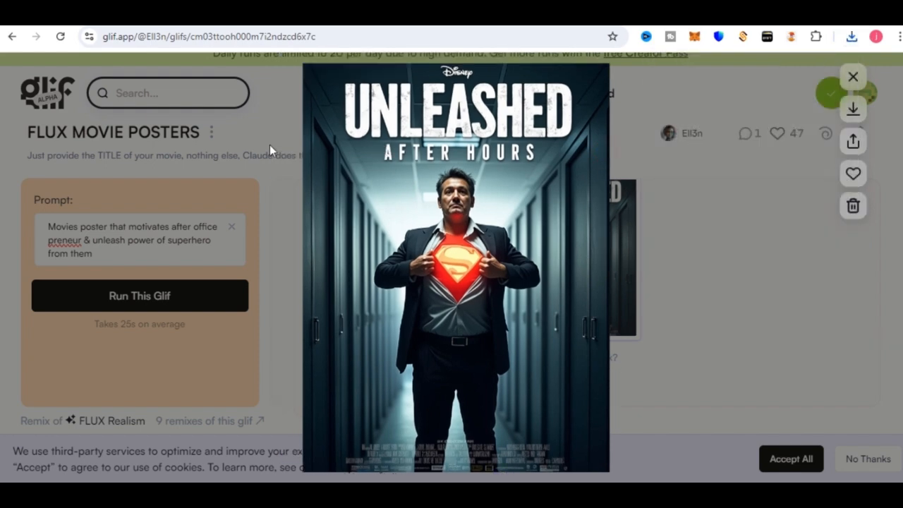
click(270, 145)
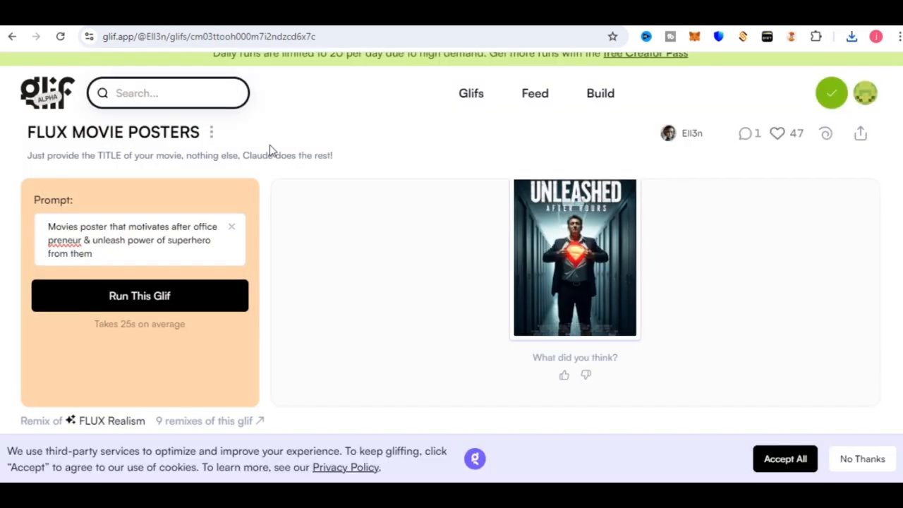
Step: Replace the prompt with Notepad's second text, starting "Create a captivating Movie poster that conveys a beautiful couple", and run the glif
key(alt+Tab)
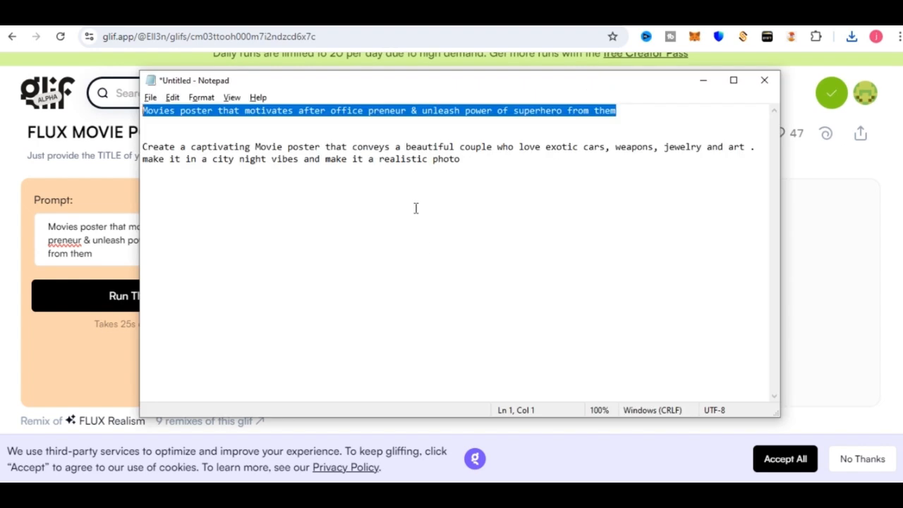
drag(473, 167, 144, 146)
key(ctrl+c)
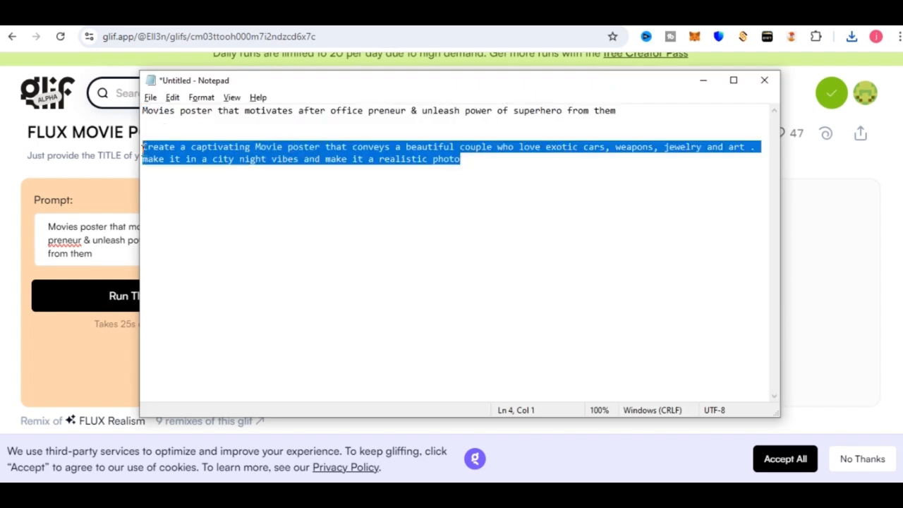
click(106, 243)
key(ctrl+a)
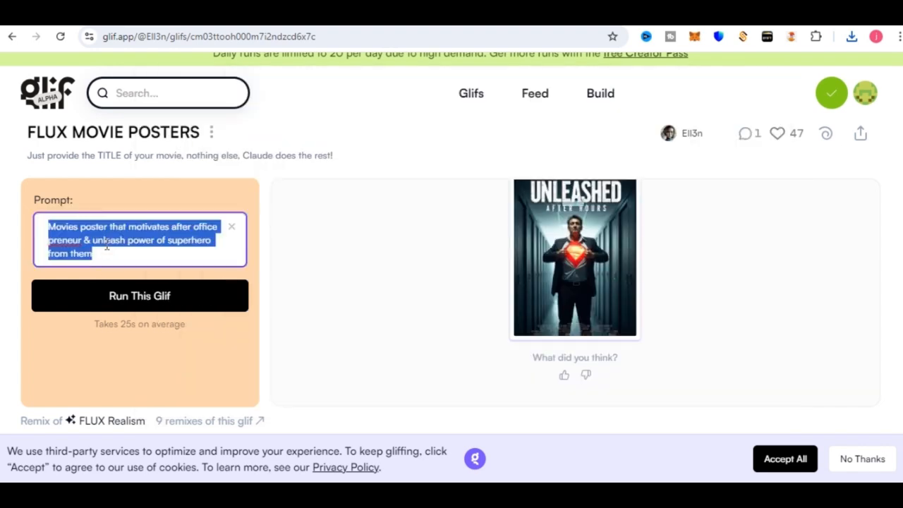
key(ctrl+v)
click(144, 318)
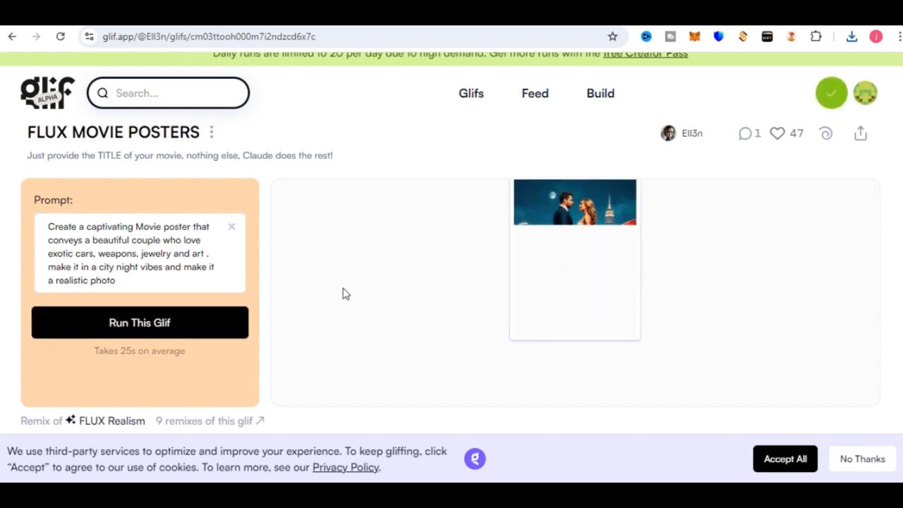
Step: Enlarge the generated couple poster and download it
click(591, 260)
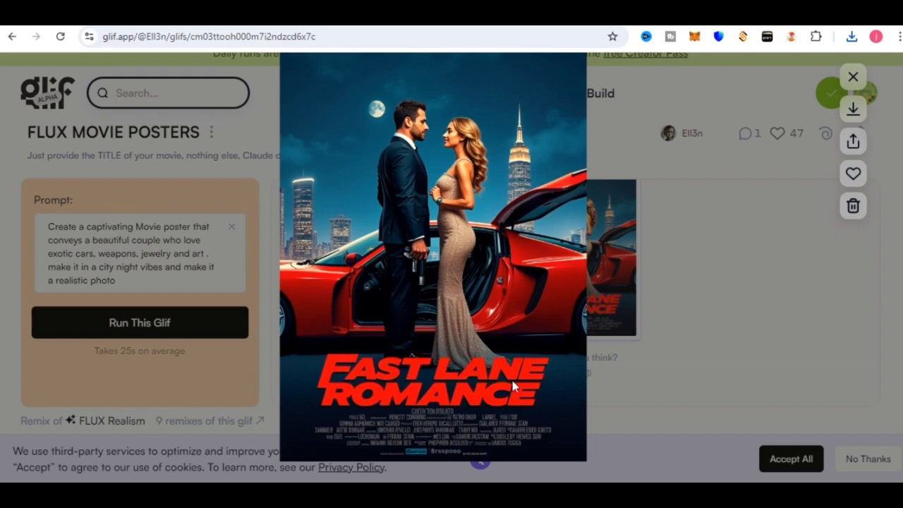
click(852, 108)
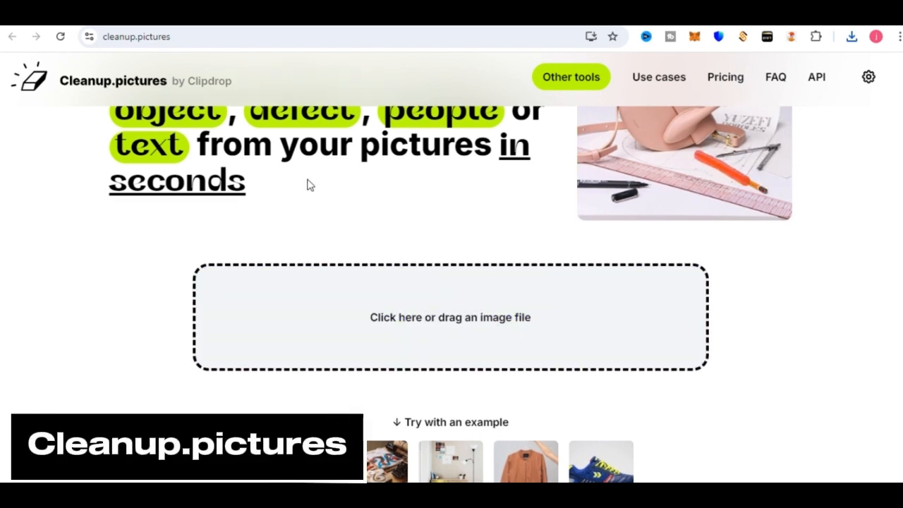
Step: In Cleanup.pictures, upload the couple poster with the red car from Downloads and continue in SD quality
scroll(308, 183, up, 2)
scroll(308, 183, down, 2)
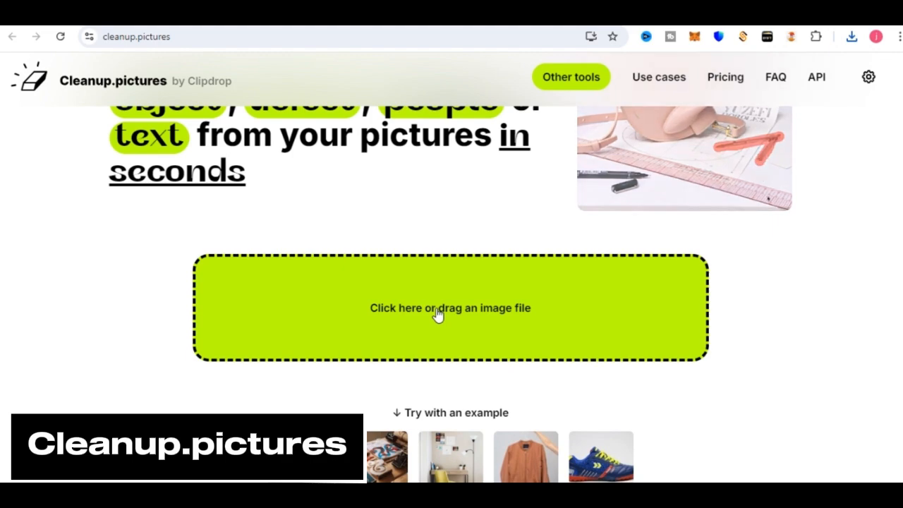
click(437, 315)
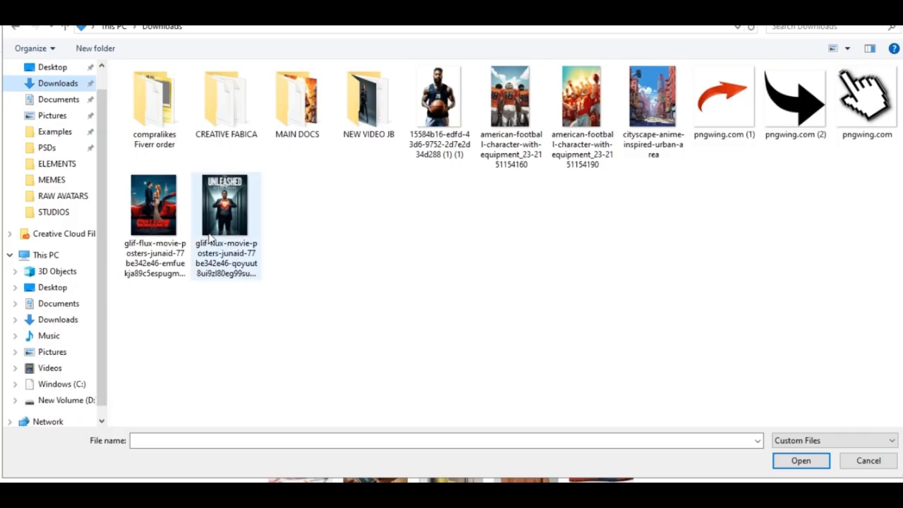
double_click(159, 228)
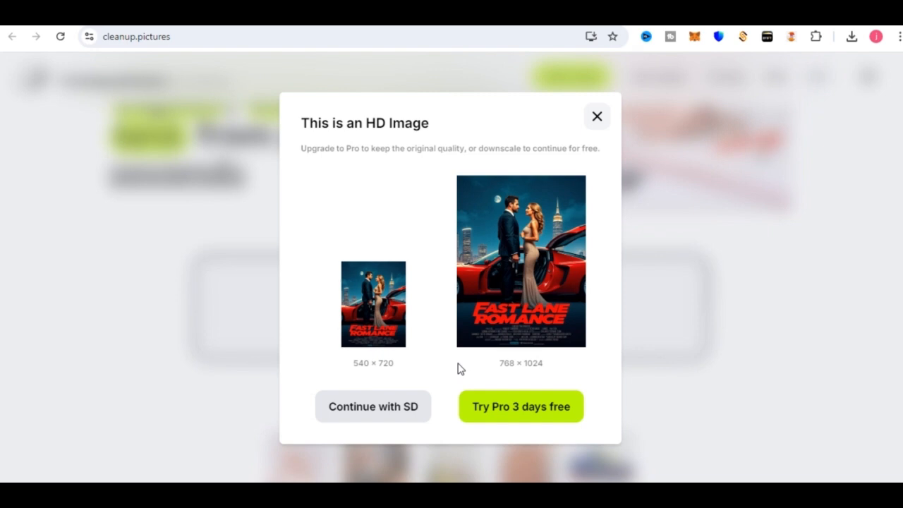
click(394, 408)
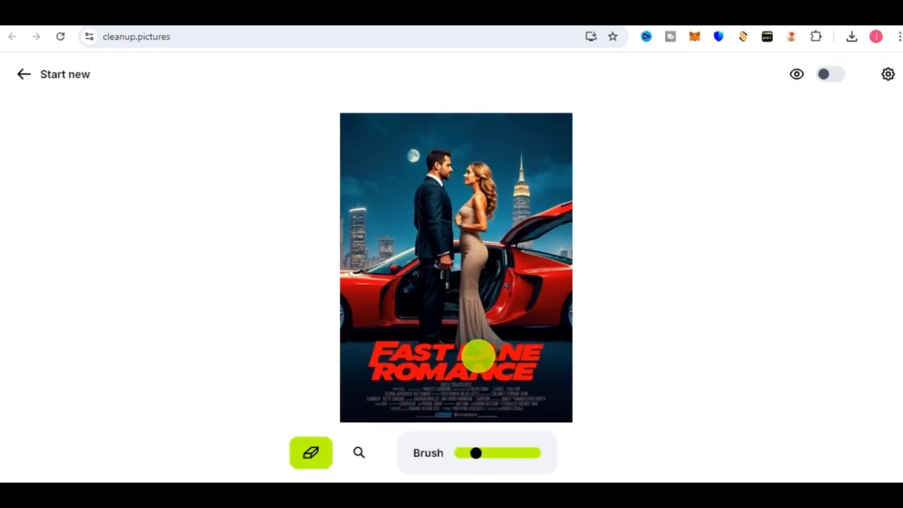
Step: Erase the FAST LANE ROMANCE title and the credits text below it, and download the cleaned image
mouse_move(393, 357)
mouse_down()
mouse_move(379, 348)
mouse_move(379, 370)
mouse_move(428, 366)
mouse_move(409, 356)
mouse_move(528, 355)
mouse_move(529, 363)
mouse_move(403, 382)
mouse_move(375, 397)
mouse_move(529, 397)
mouse_move(413, 407)
mouse_up()
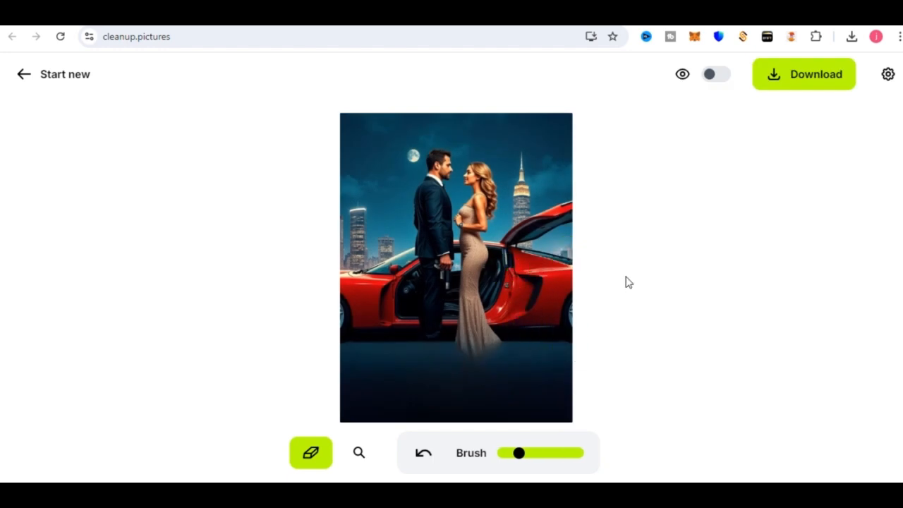
click(787, 84)
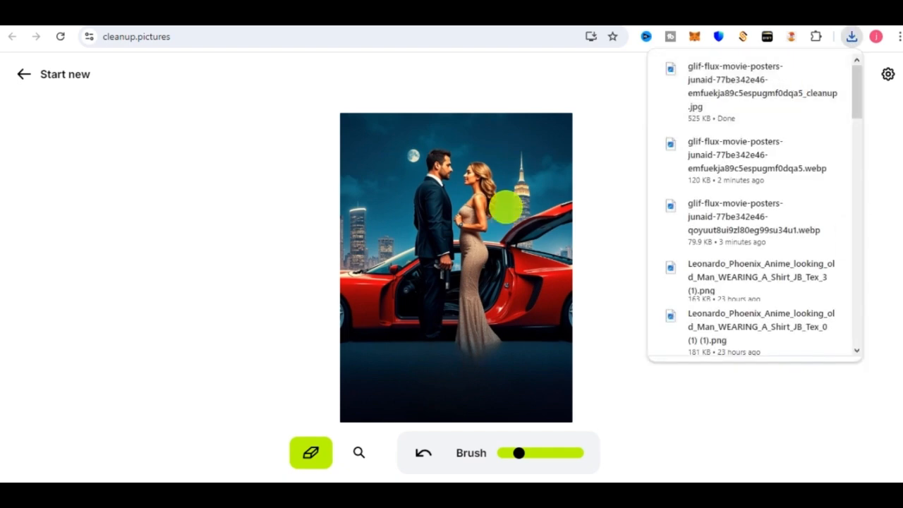
Step: Start a new cleanup, upload the UNLEASHED superhero poster from Downloads and continue in SD quality
click(37, 94)
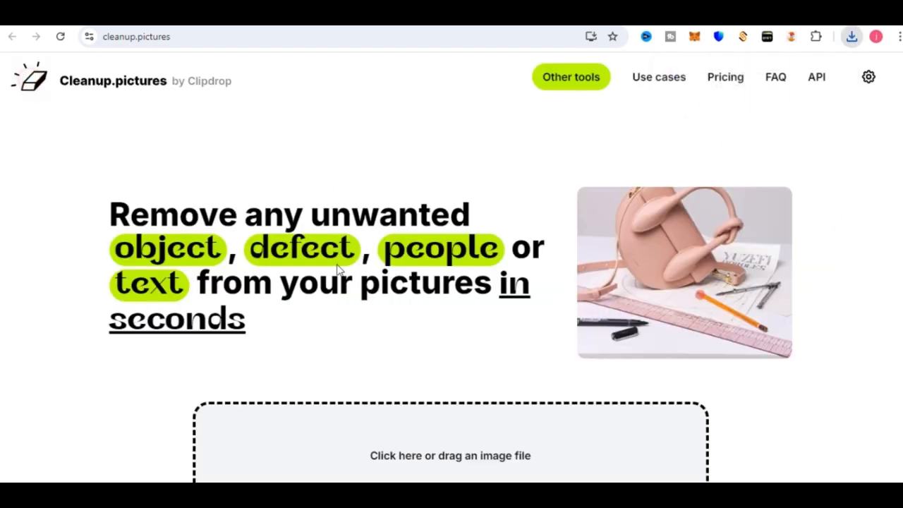
click(451, 443)
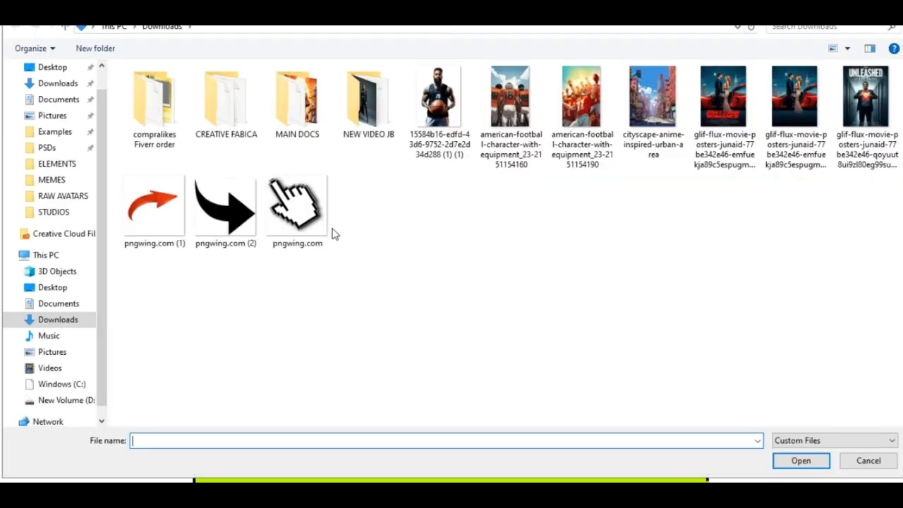
double_click(839, 105)
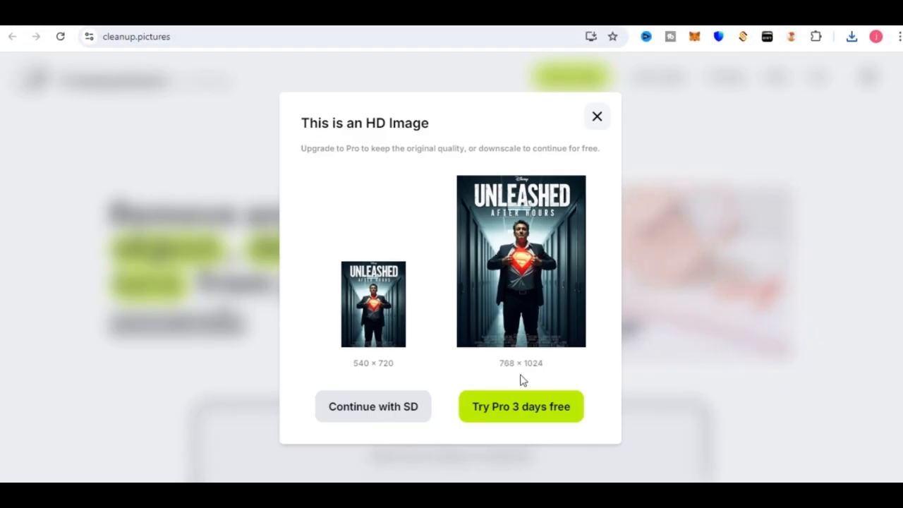
click(347, 410)
Step: Erase the Disney logo, the UNLEASHED AFTER HOURS title and the credits text from the superhero poster, and download the cleaned image
mouse_move(382, 134)
mouse_down()
mouse_move(463, 124)
mouse_move(527, 134)
mouse_move(539, 144)
mouse_move(490, 155)
mouse_move(382, 156)
mouse_move(527, 185)
mouse_up()
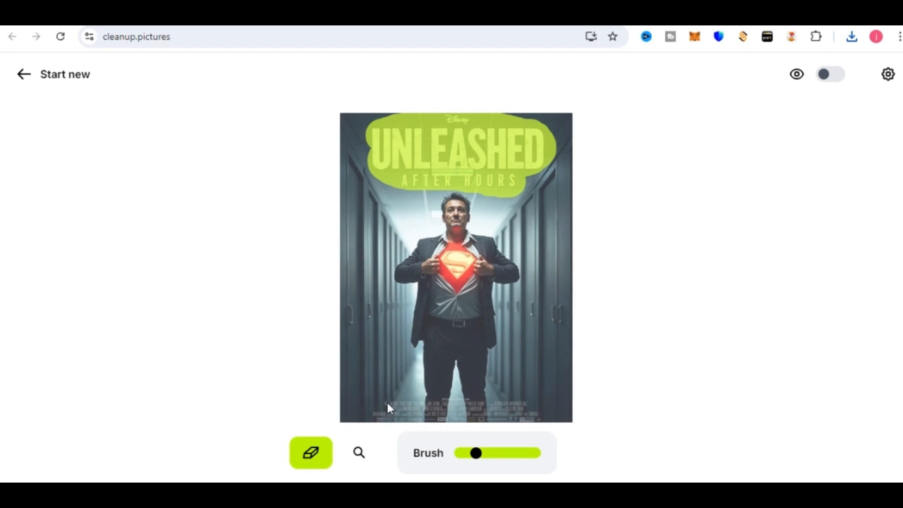
drag(385, 402, 541, 405)
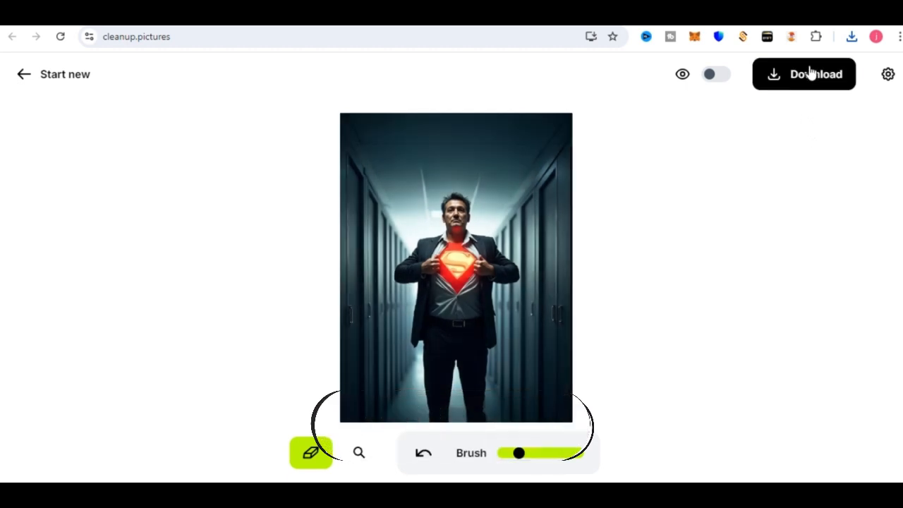
click(805, 76)
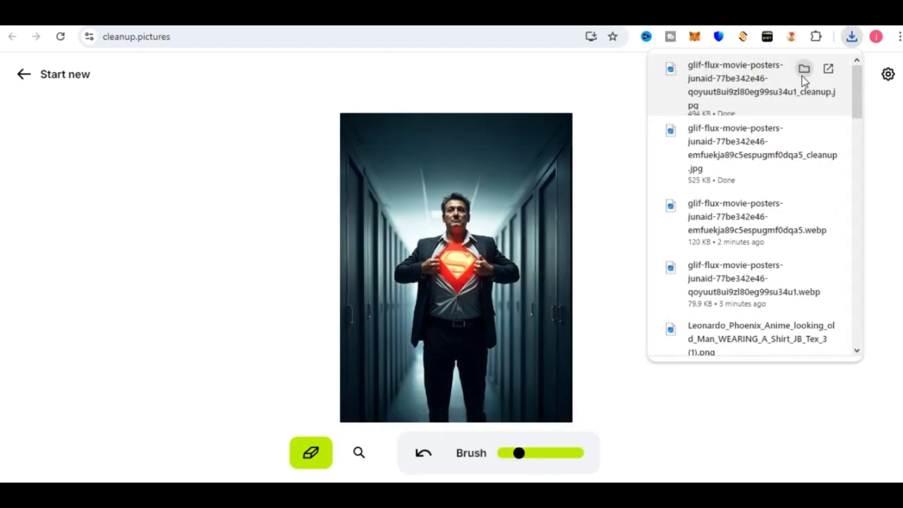
click(596, 97)
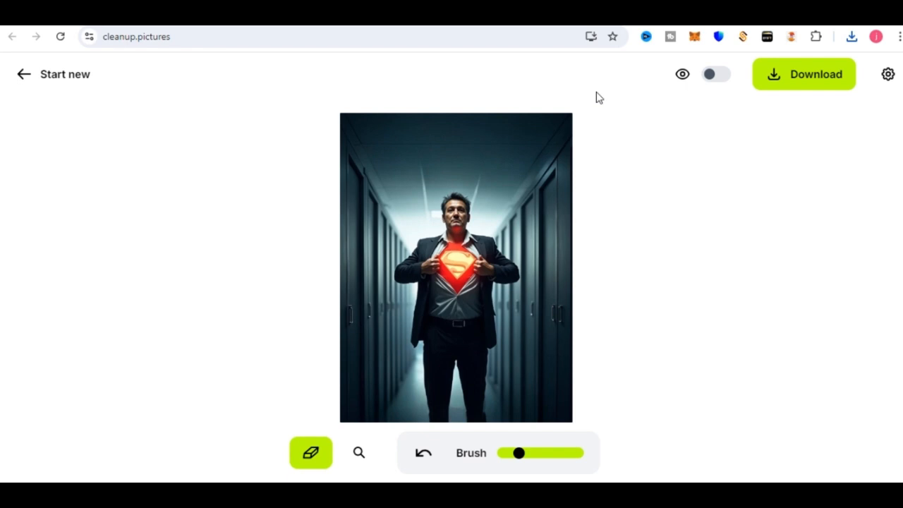
Step: Switch to photopea.com and open the cleaned, text-free couple poster from Downloads
click(540, 37)
text(photopea.com)
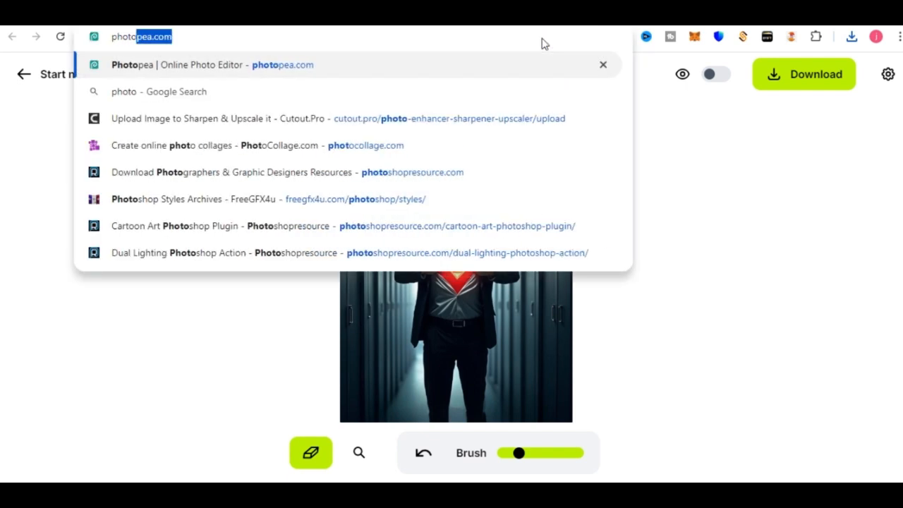
key(Return)
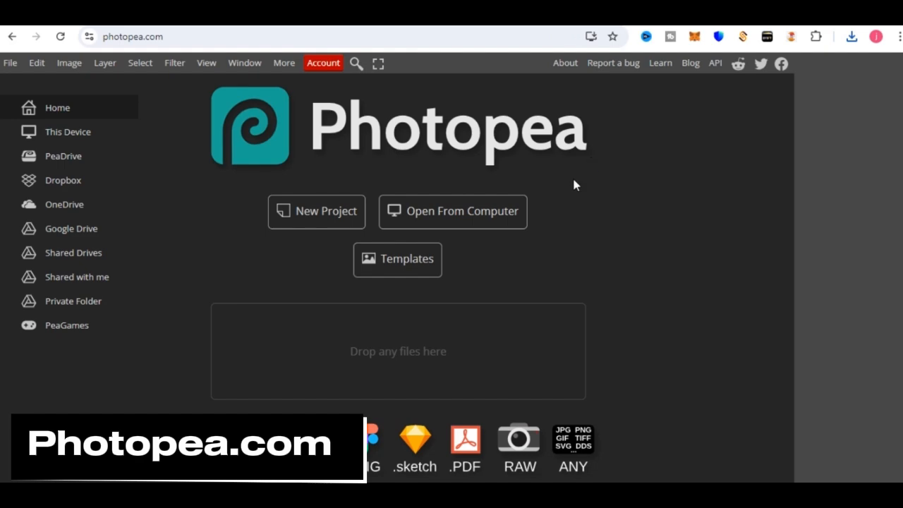
click(449, 210)
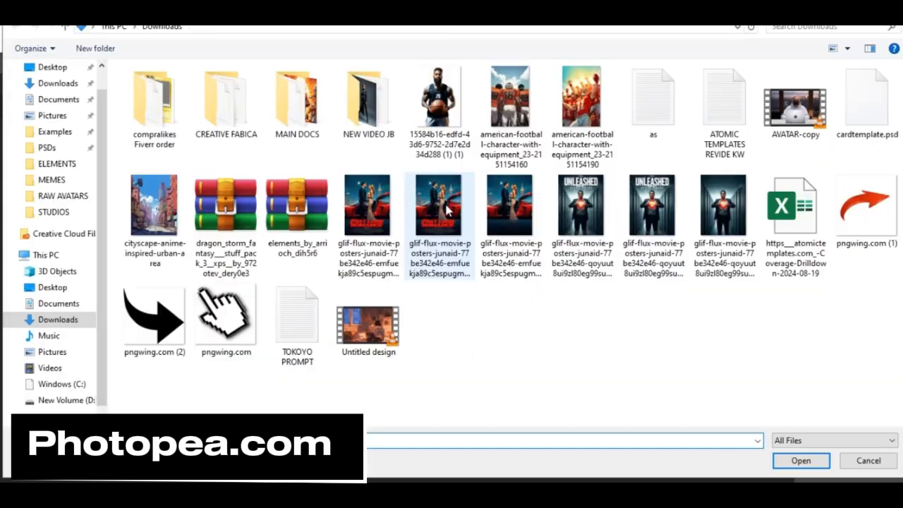
click(513, 219)
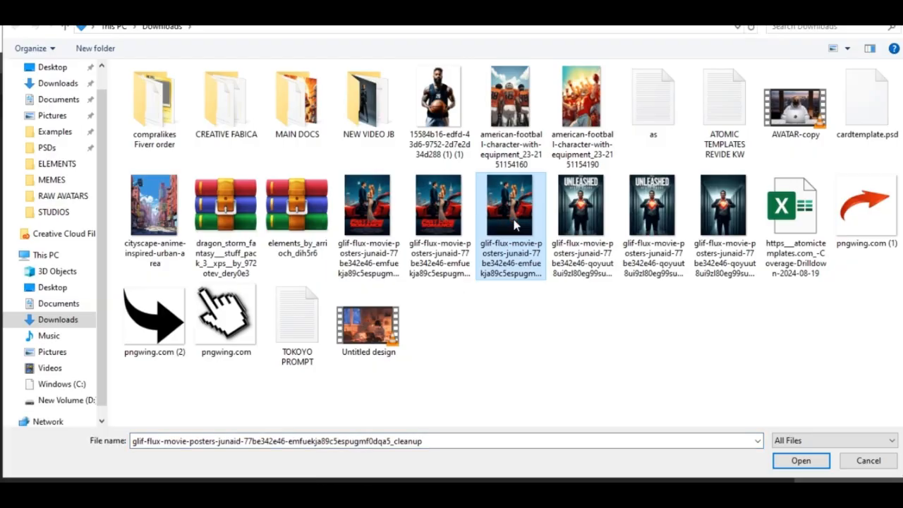
double_click(513, 220)
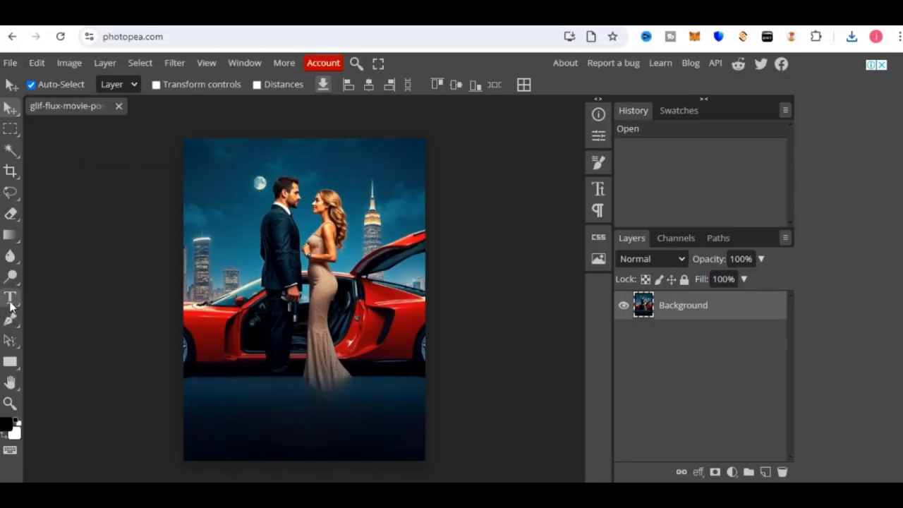
Step: Add a wide text box over the lower part of the poster reading COUPLE IN THE CITY, coloured white (ffffff)
key(t)
drag(197, 340, 325, 382)
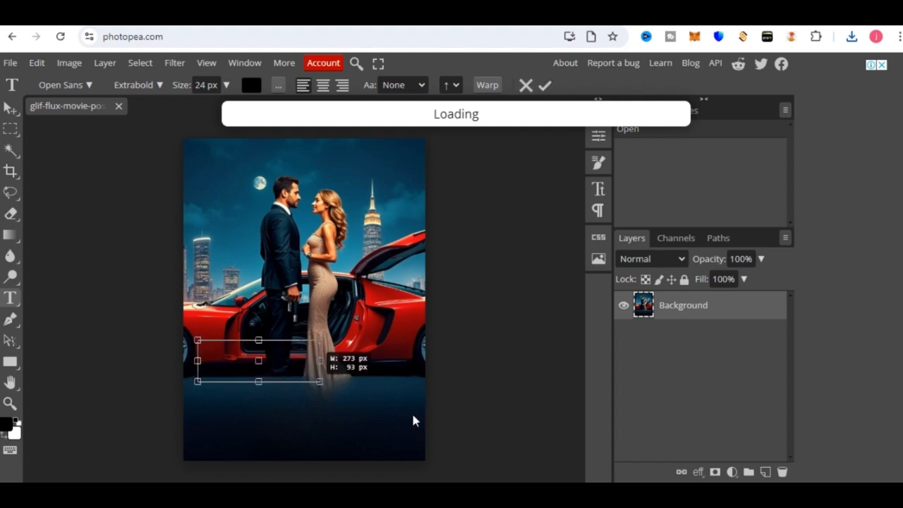
drag(413, 420, 412, 413)
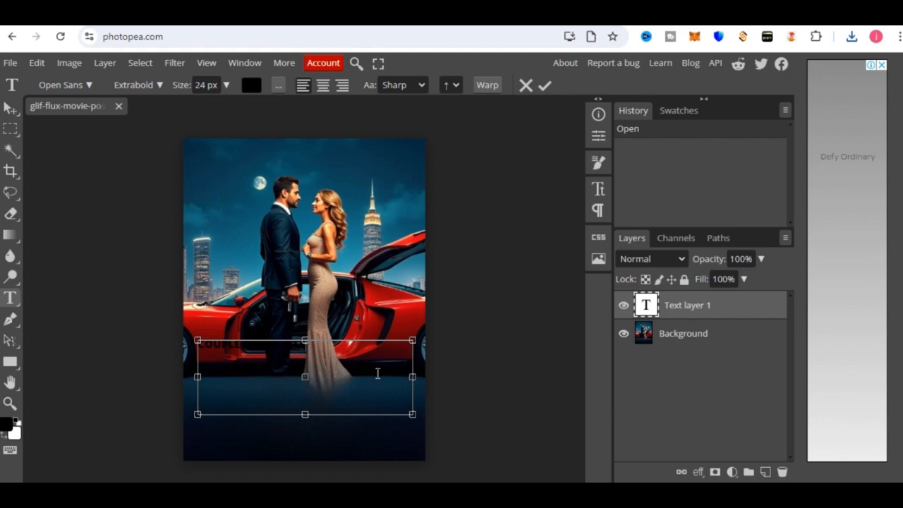
key(ctrl+a)
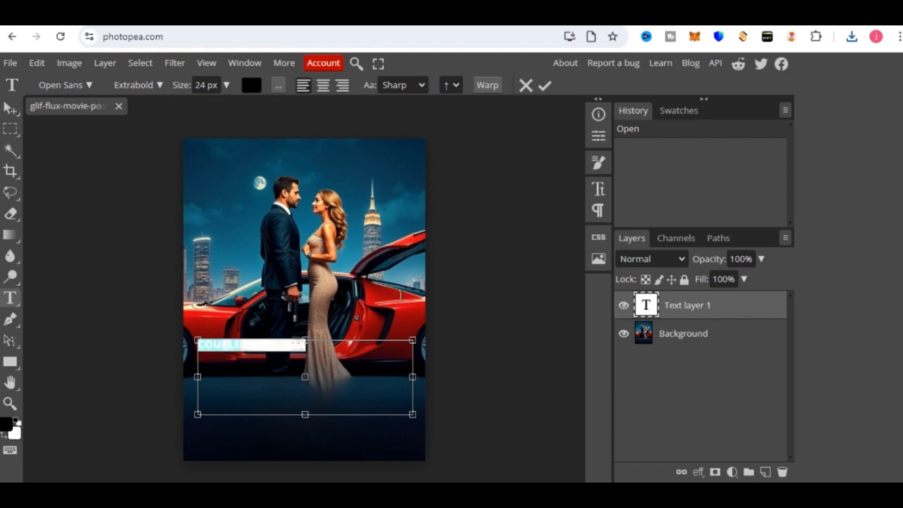
click(251, 85)
drag(196, 279, 50, 155)
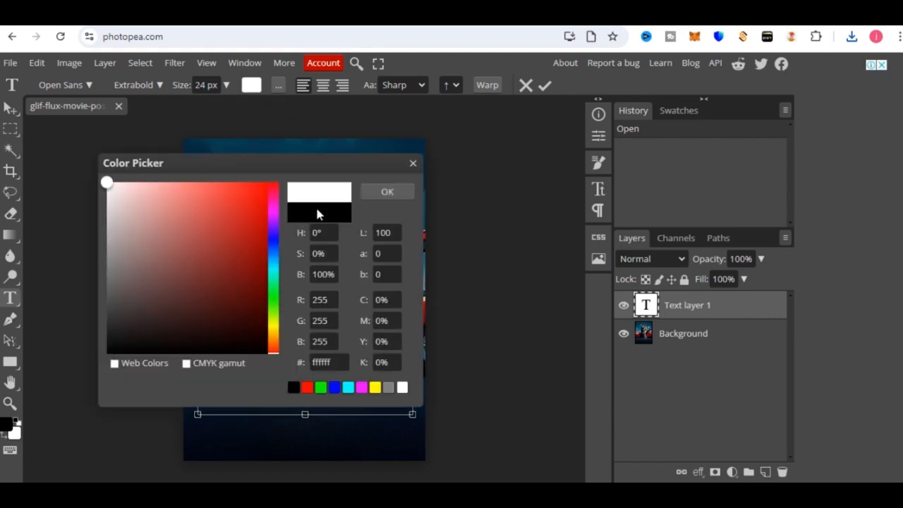
click(373, 191)
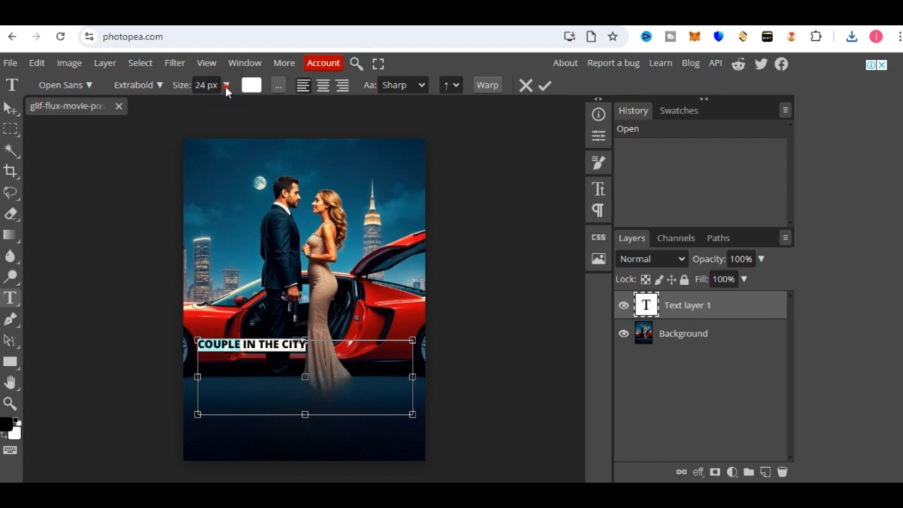
Step: Set the title text to 73 px, centre-aligned, in the NewRocker font, and commit it
click(225, 86)
drag(203, 104, 218, 107)
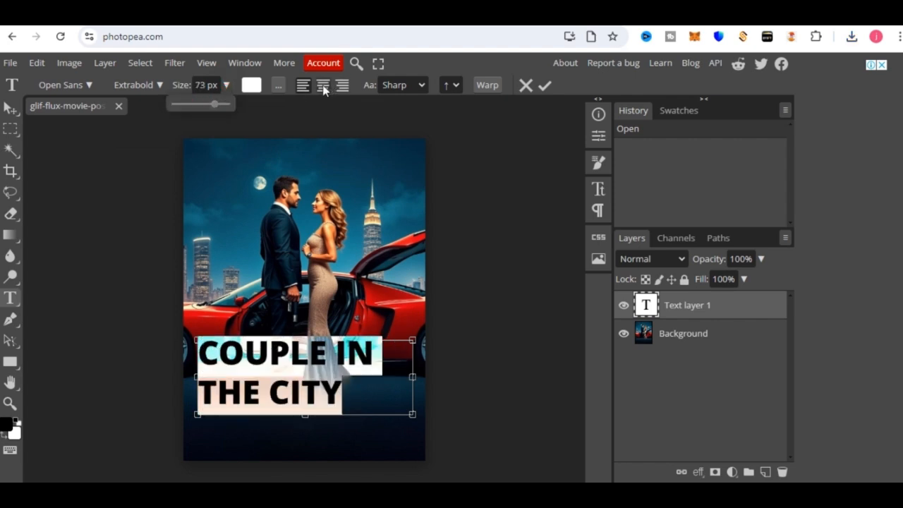
click(323, 85)
click(90, 86)
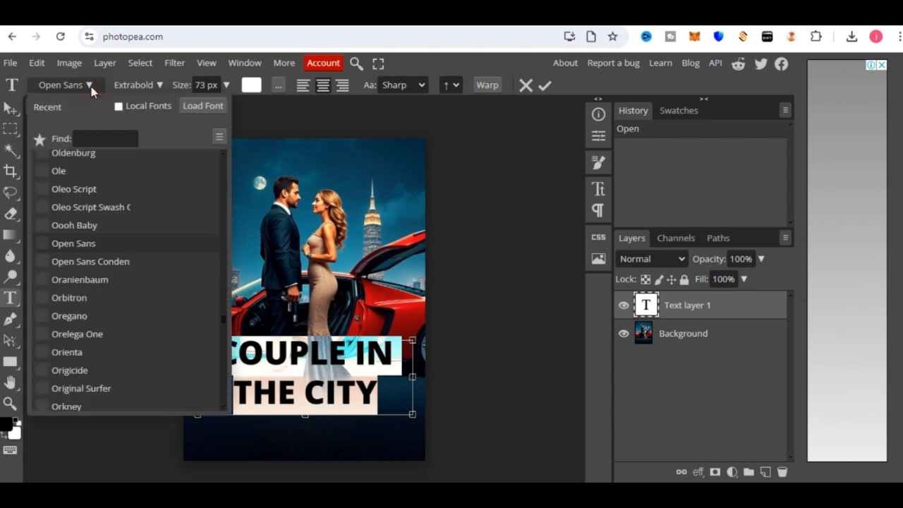
scroll(126, 185, up, 15)
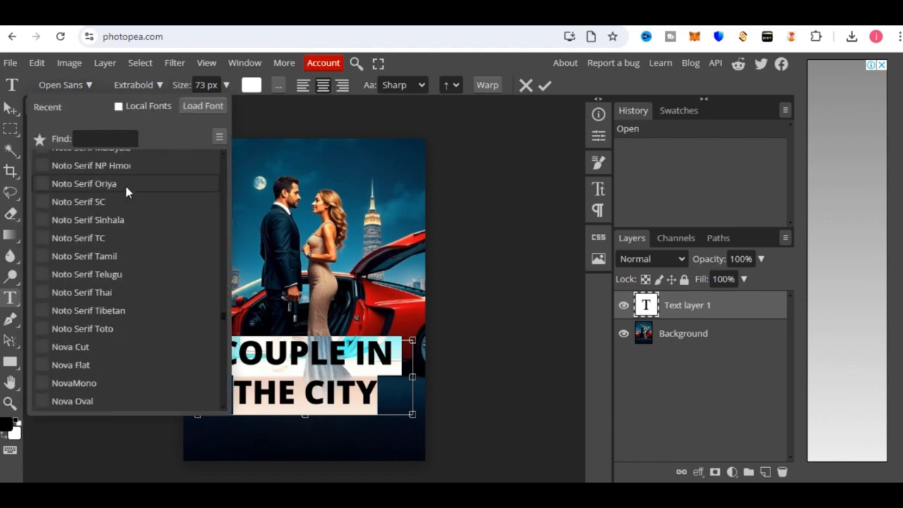
scroll(126, 187, up, 20)
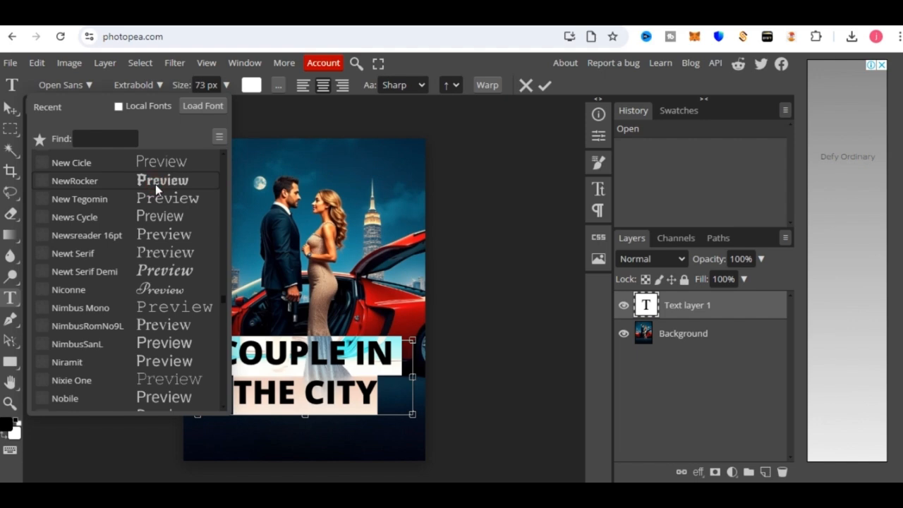
click(156, 184)
click(545, 85)
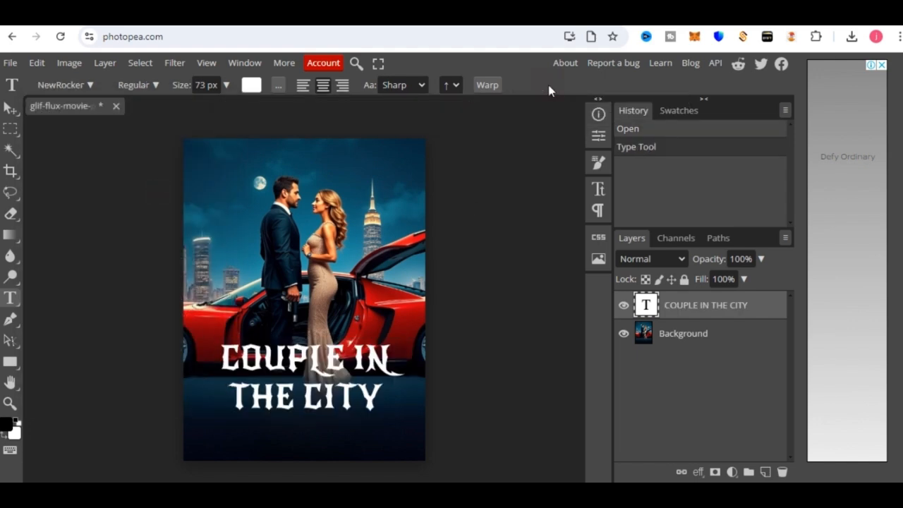
Step: Apply a Drop Shadow layer style to the COUPLE IN THE CITY text layer
double_click(773, 319)
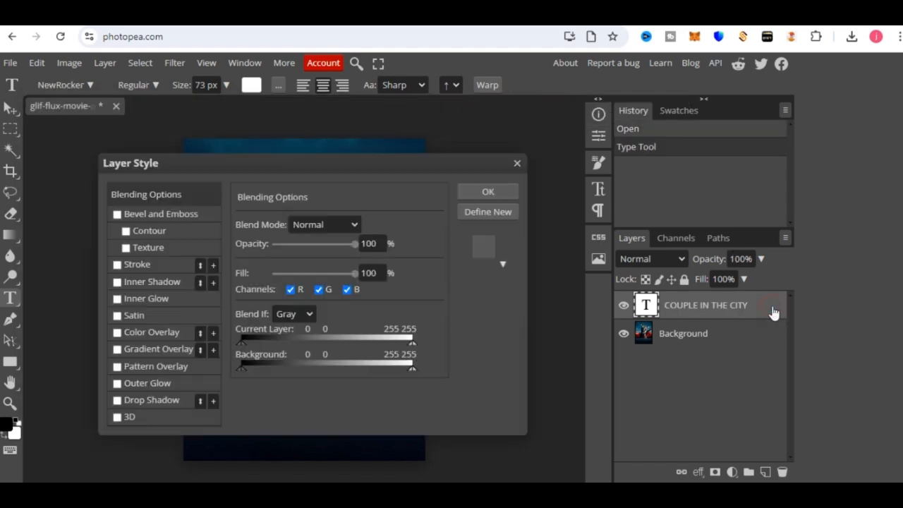
click(117, 399)
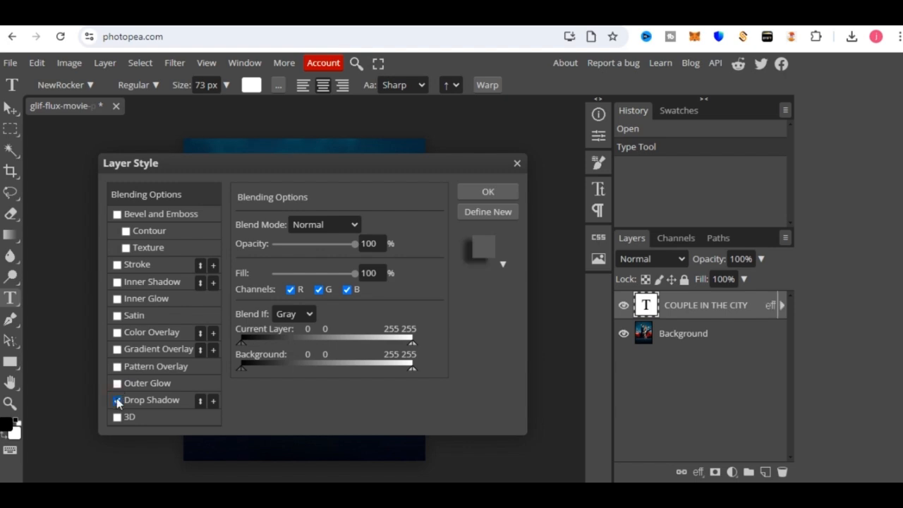
click(487, 192)
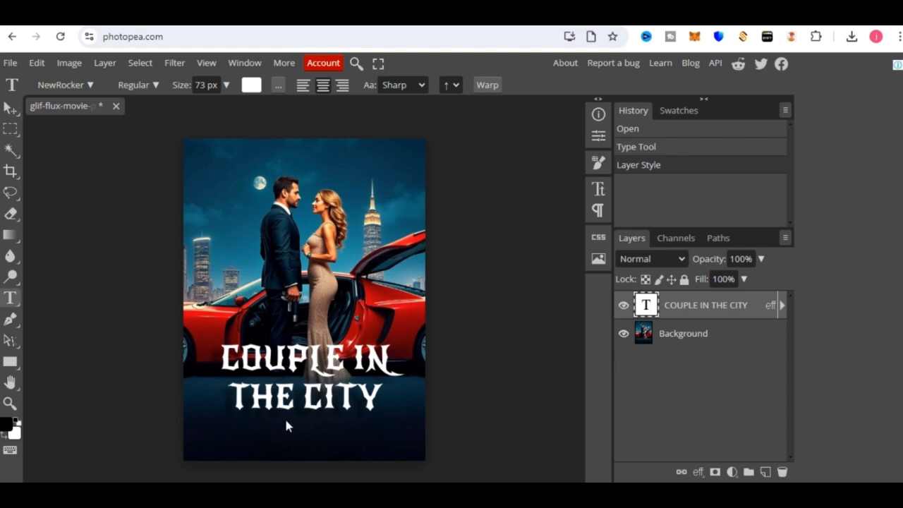
Step: Export the titled couple poster as a PNG at 540 × 720 px and 100% quality
click(10, 63)
mouse_move(55, 258)
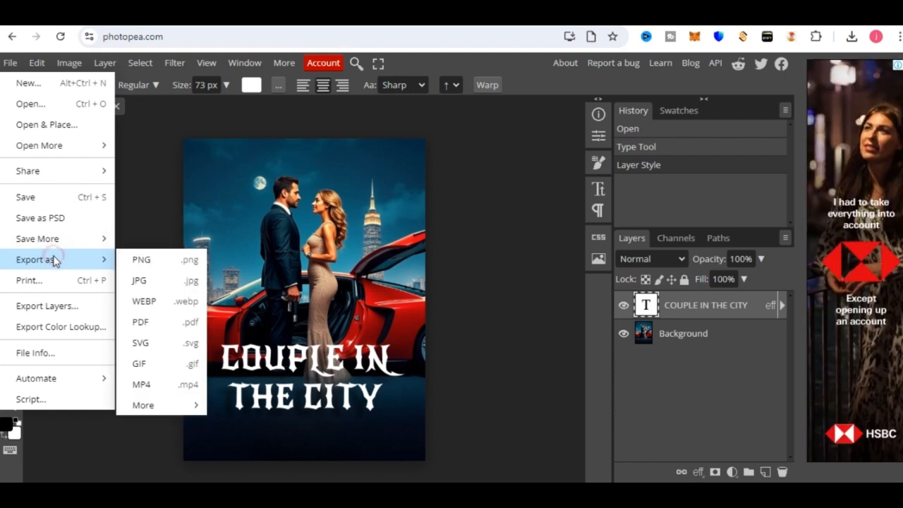
click(154, 264)
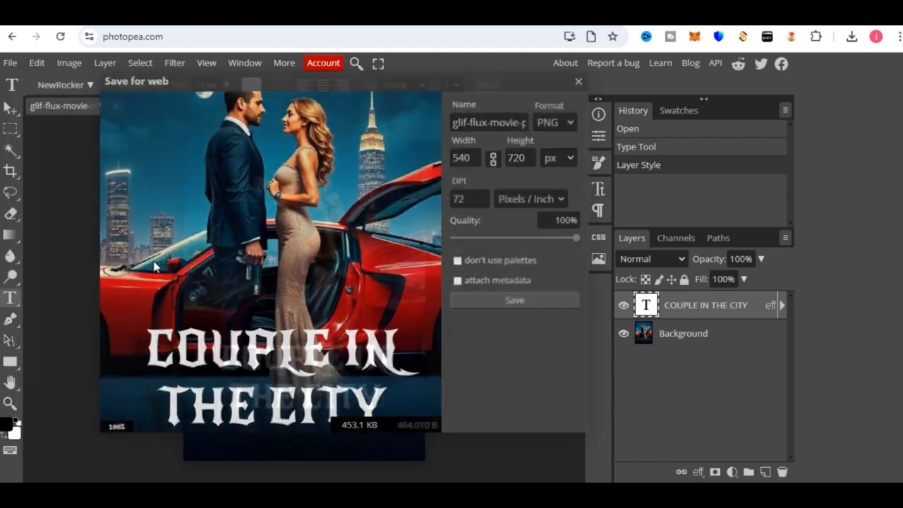
click(512, 301)
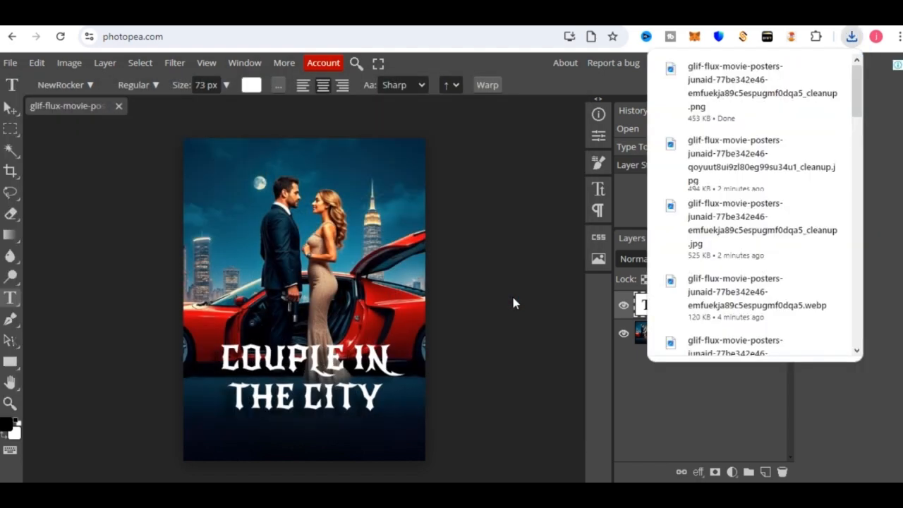
click(513, 300)
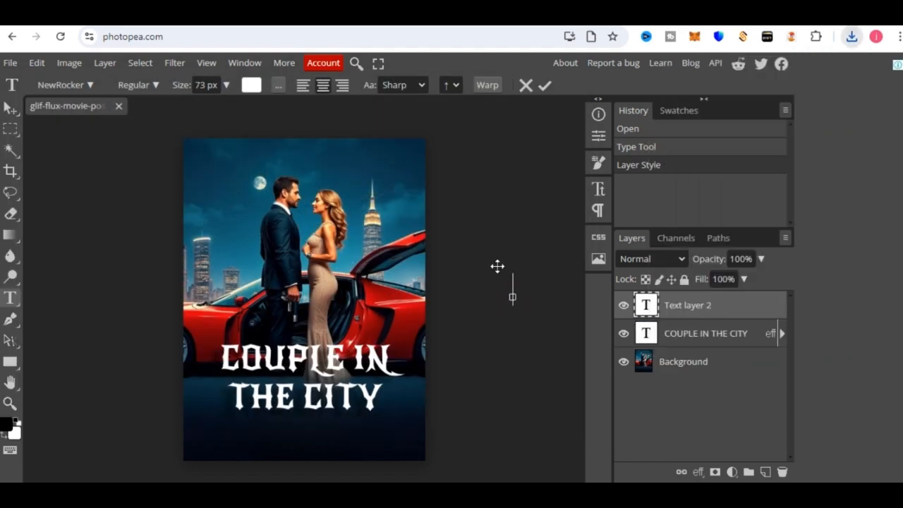
click(525, 84)
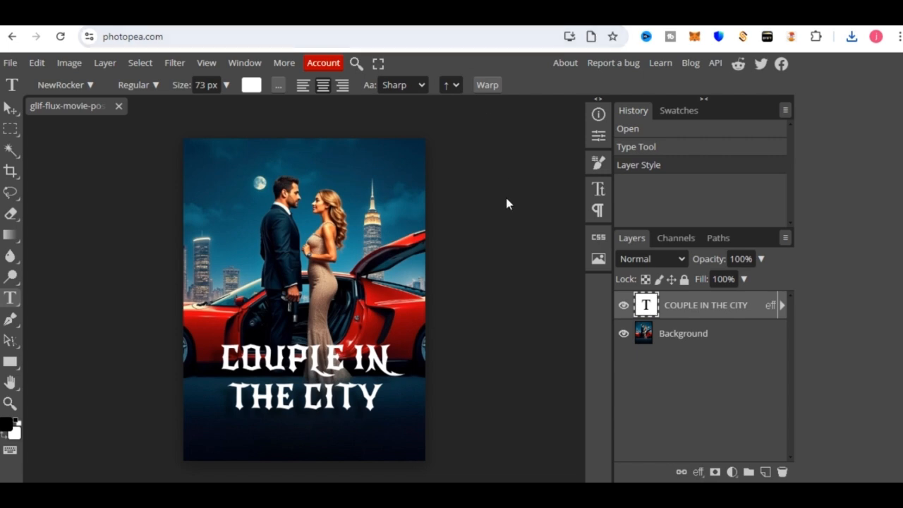
Step: Switch to Cutout.Pro's Photo Enhancer and upload the COUPLE IN THE CITY poster from Downloads
click(465, 33)
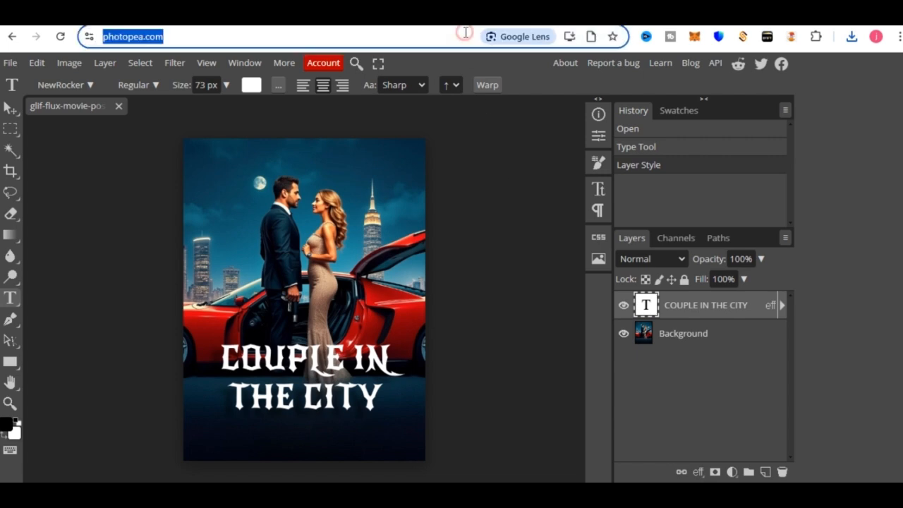
text(cut)
key(Return)
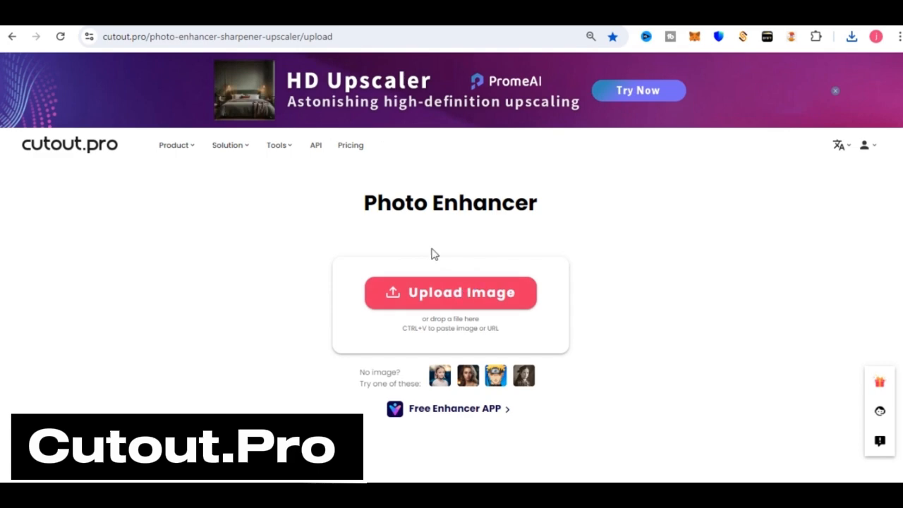
click(434, 288)
click(393, 184)
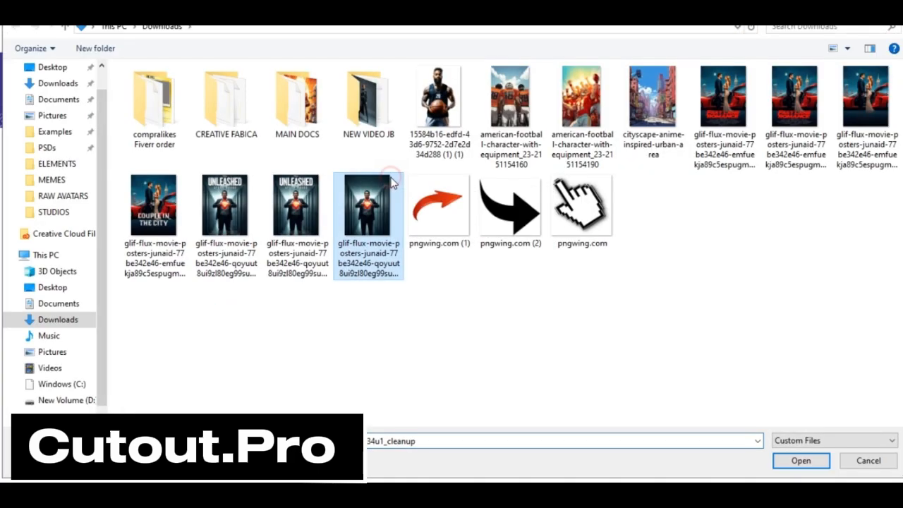
click(149, 215)
double_click(149, 216)
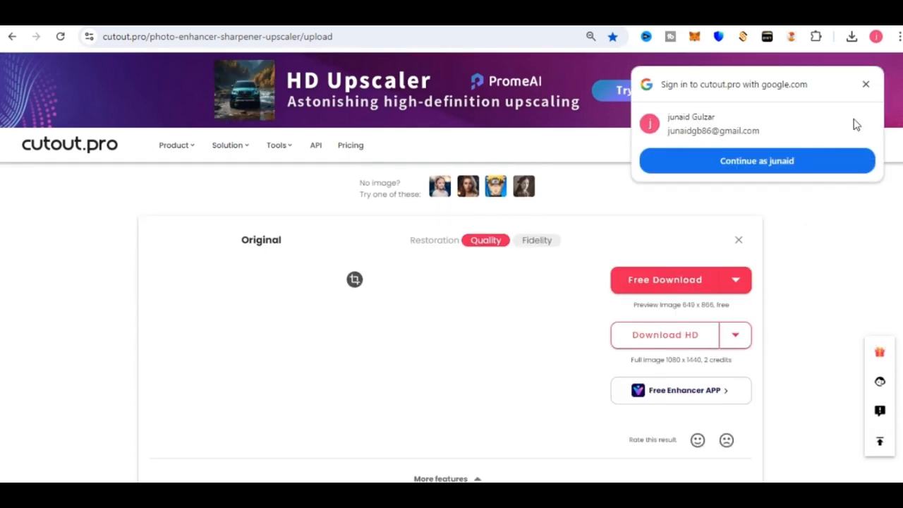
Step: Dismiss the Google sign-in prompt and download the enhanced poster as the free 649 x 866 preview image
click(870, 78)
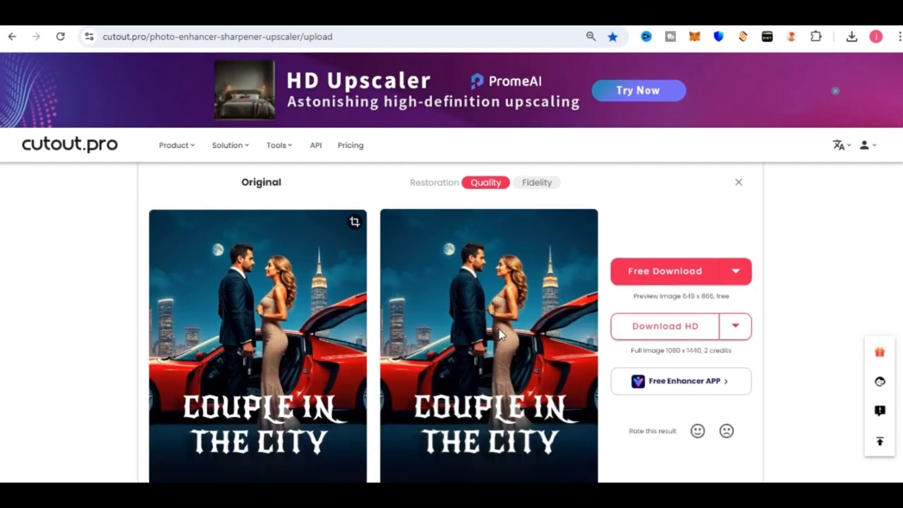
scroll(495, 328, down, 1)
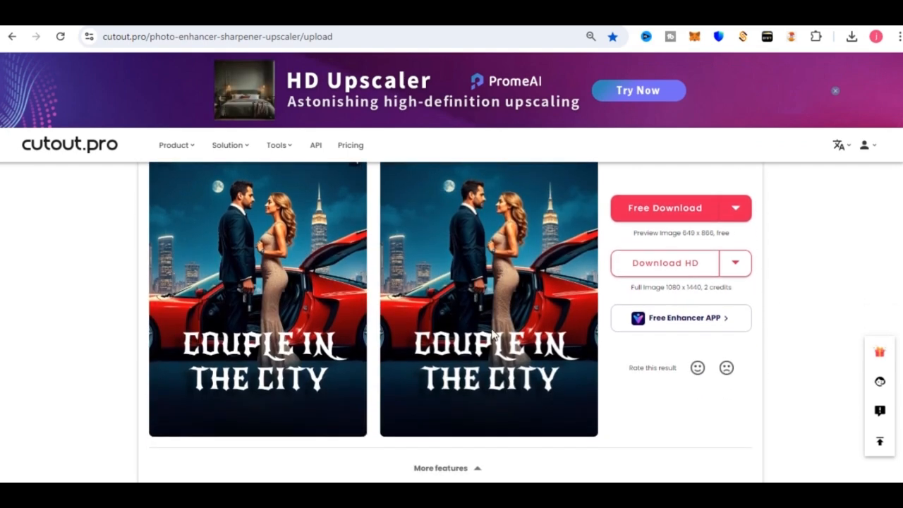
click(666, 211)
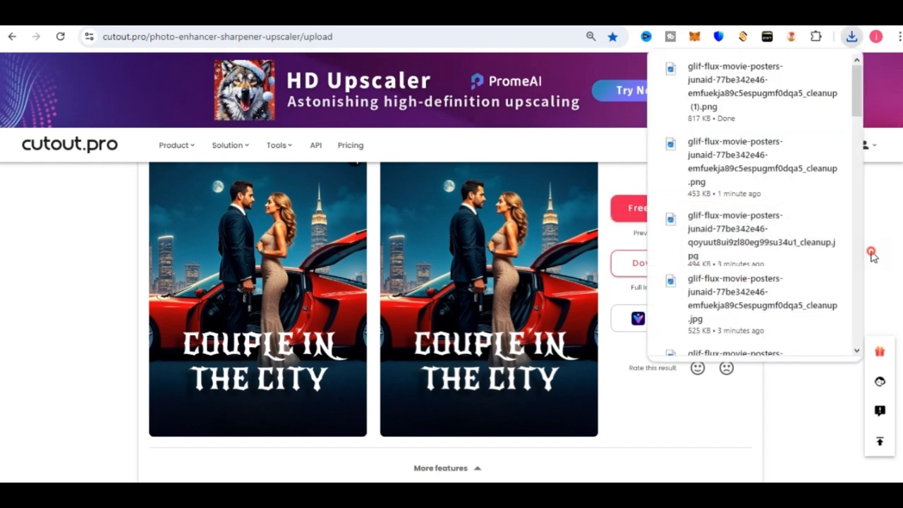
scroll(841, 261, up, 1)
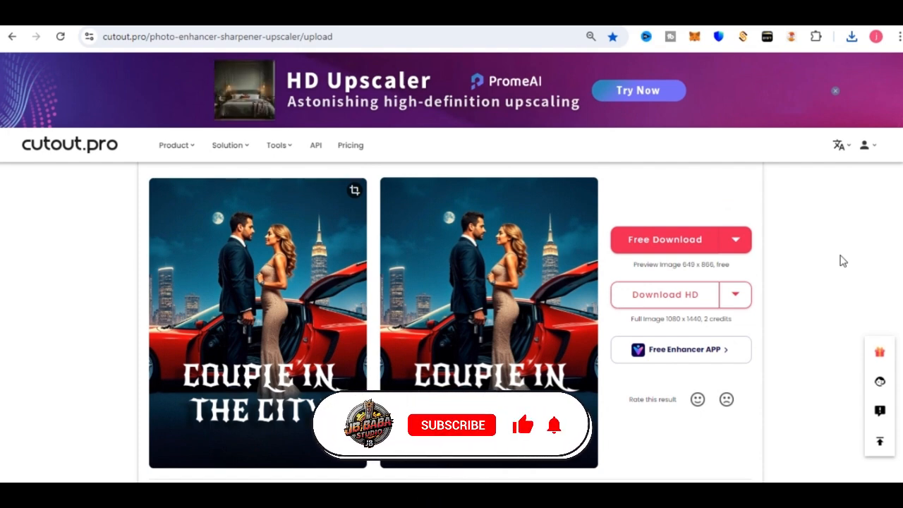
scroll(841, 260, down, 1)
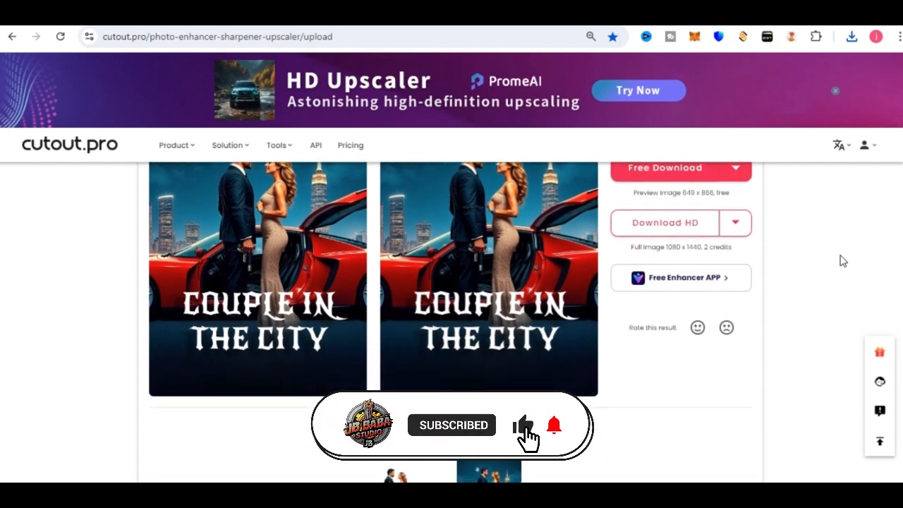
scroll(841, 260, up, 1)
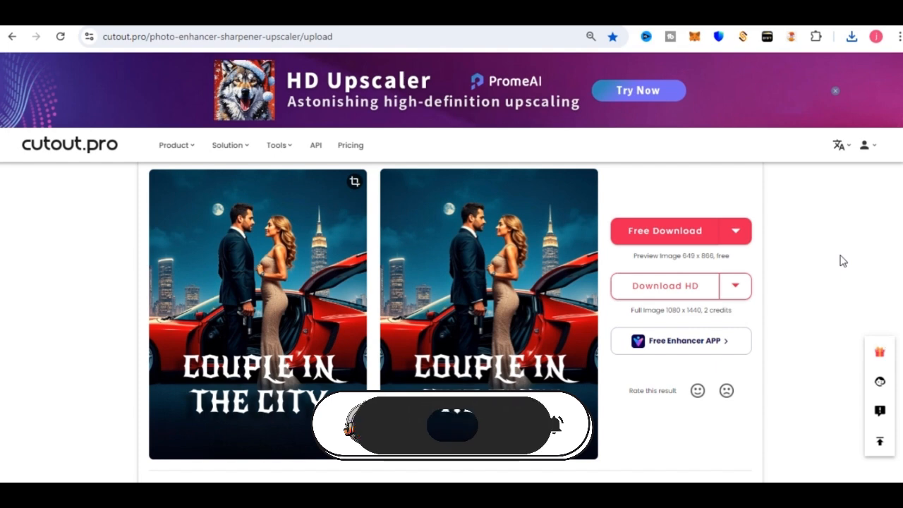